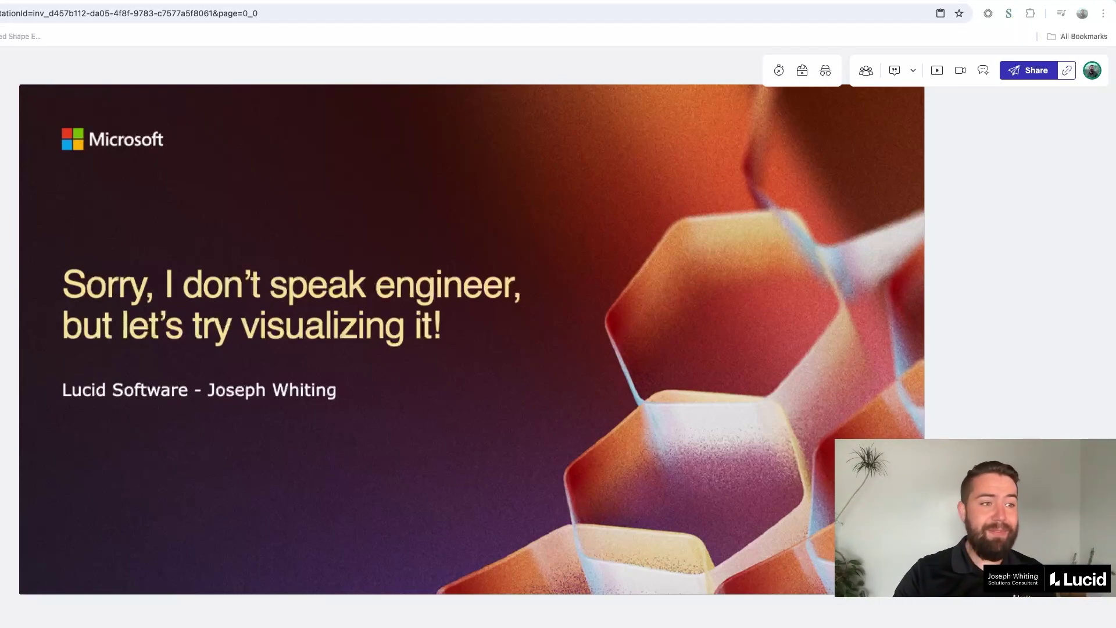
- Advance to the presenter introduction slide with the photo and short bio
{"action": "left_click", "coordinate": [693, 486]}
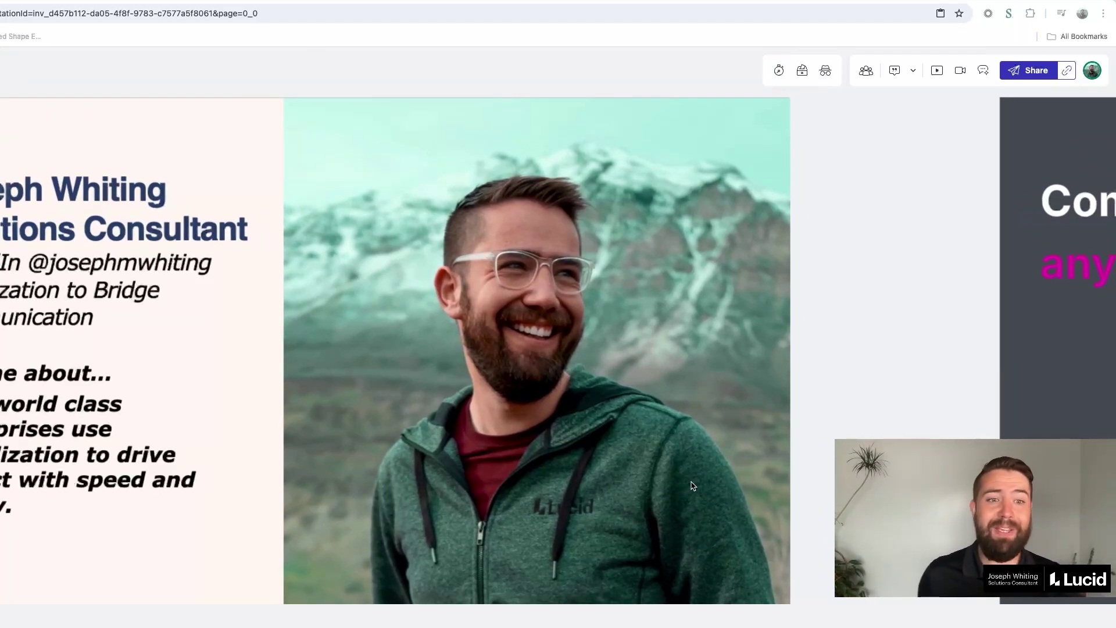
- Re-centre the introduction slide showing the Solutions Consultant role and 'Ask me about' topic
{"action": "key", "text": "Left"}
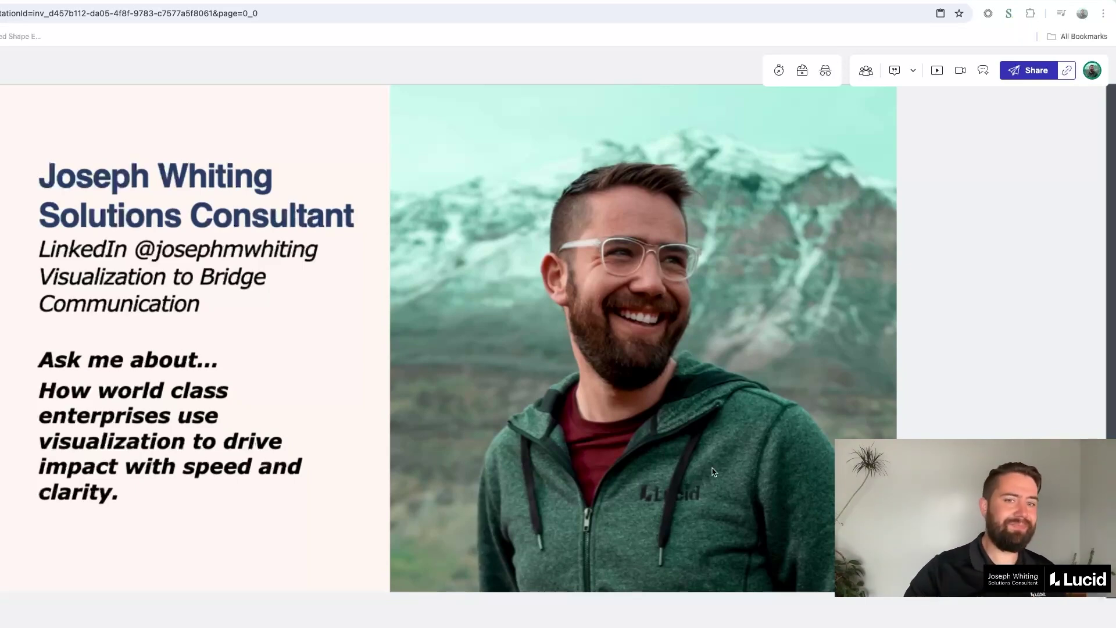
- Advance to the Communication slide and show it whole with the pink 'any'
{"action": "key", "text": "Right"}
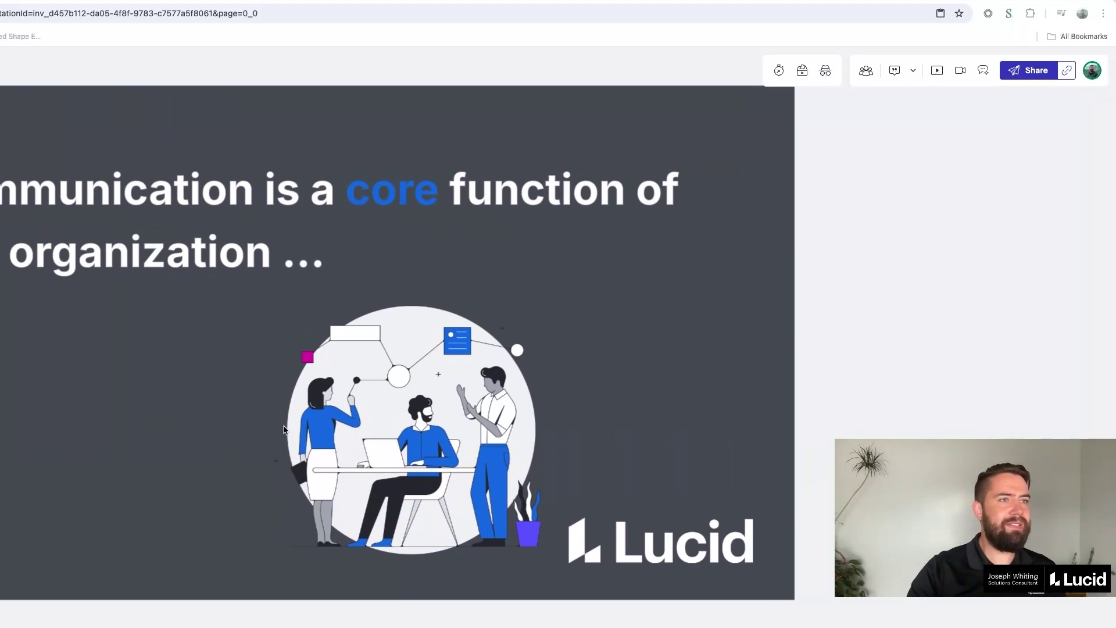
{"action": "key", "text": "Right"}
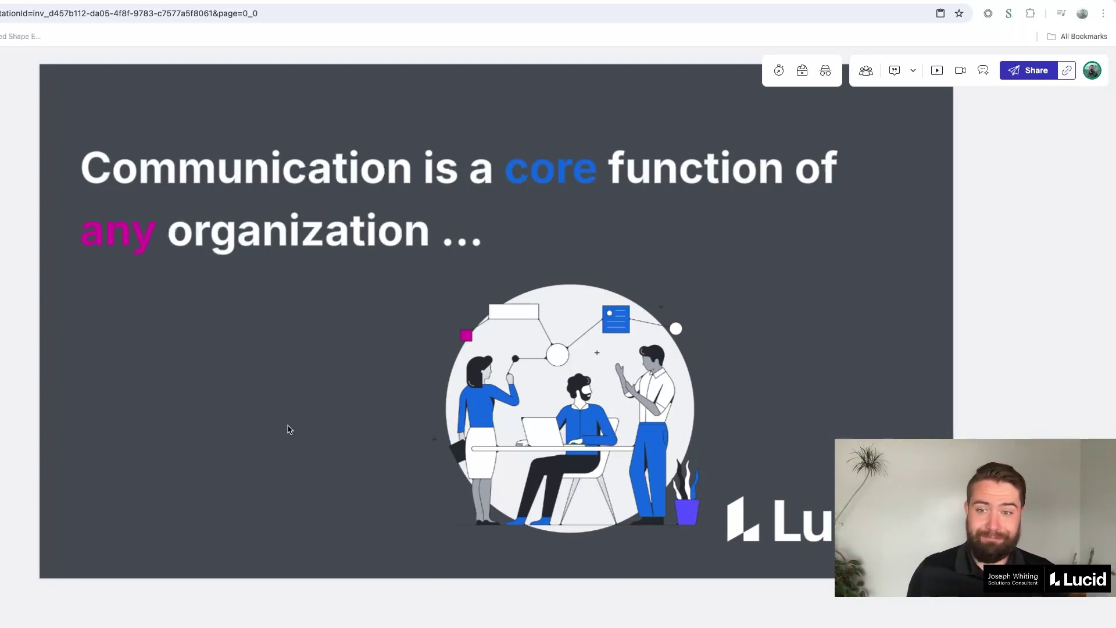
- Advance to 'The Organization as a Brain' slide with four linked coloured circles
{"action": "key", "text": "Right"}
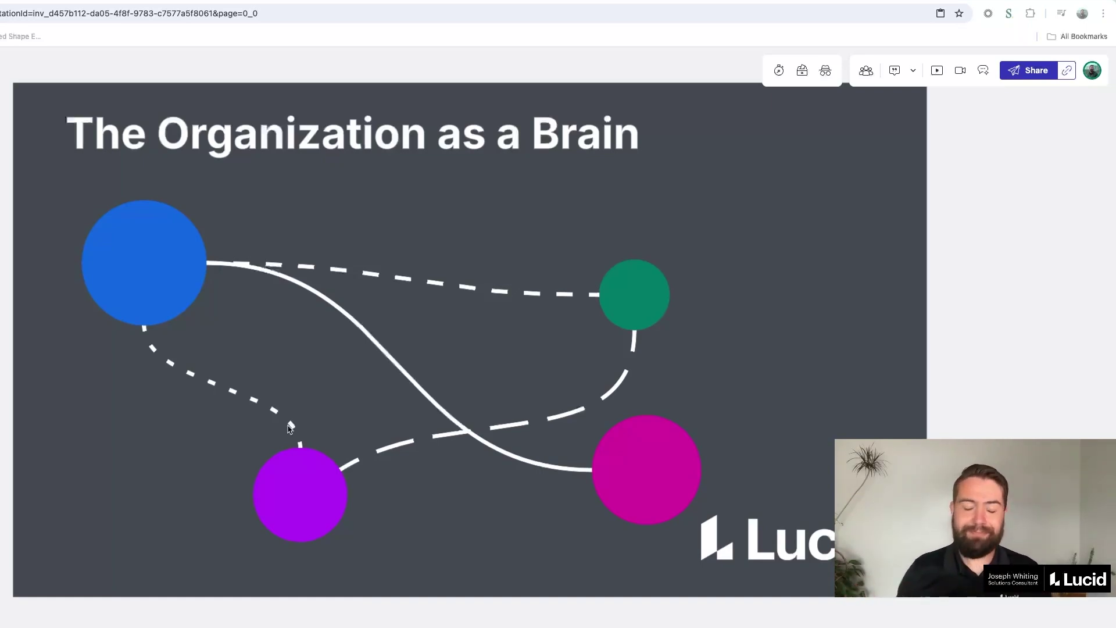
- Advance to the slide citing 86% blaming poor collaboration and communication
{"action": "key", "text": "Right"}
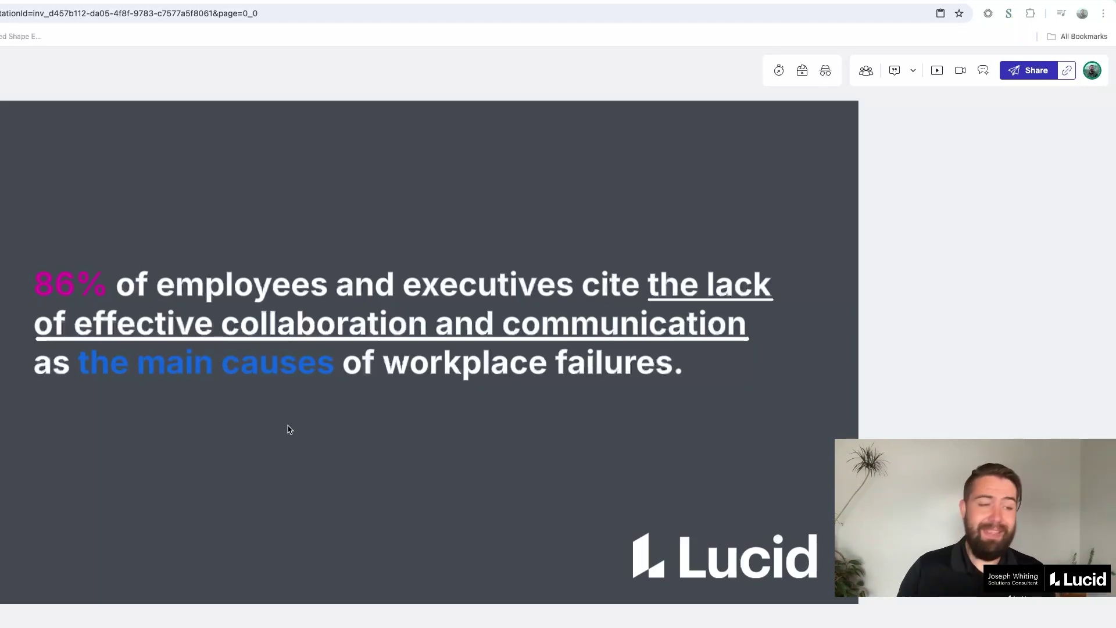
- Step forward on the 86% slide so 'the main causes' shows highlighted in blue
{"action": "key", "text": "Right"}
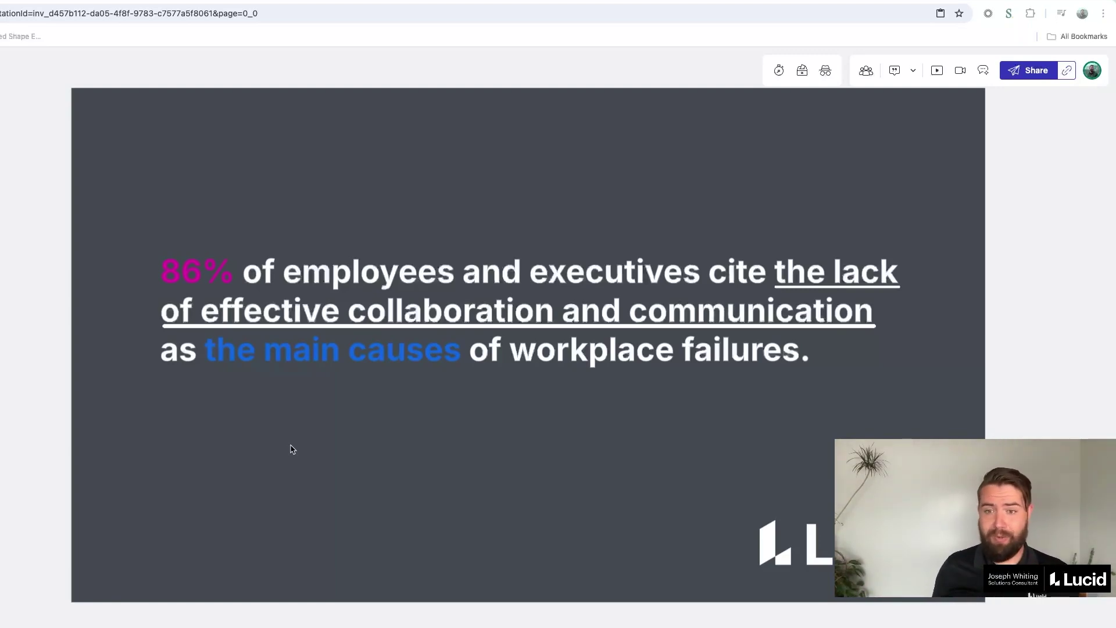
- Advance to the North Star slide and zoom over its Clarity, Impact, Context, Conflict, Autonomy labels
{"action": "key", "text": "Right"}
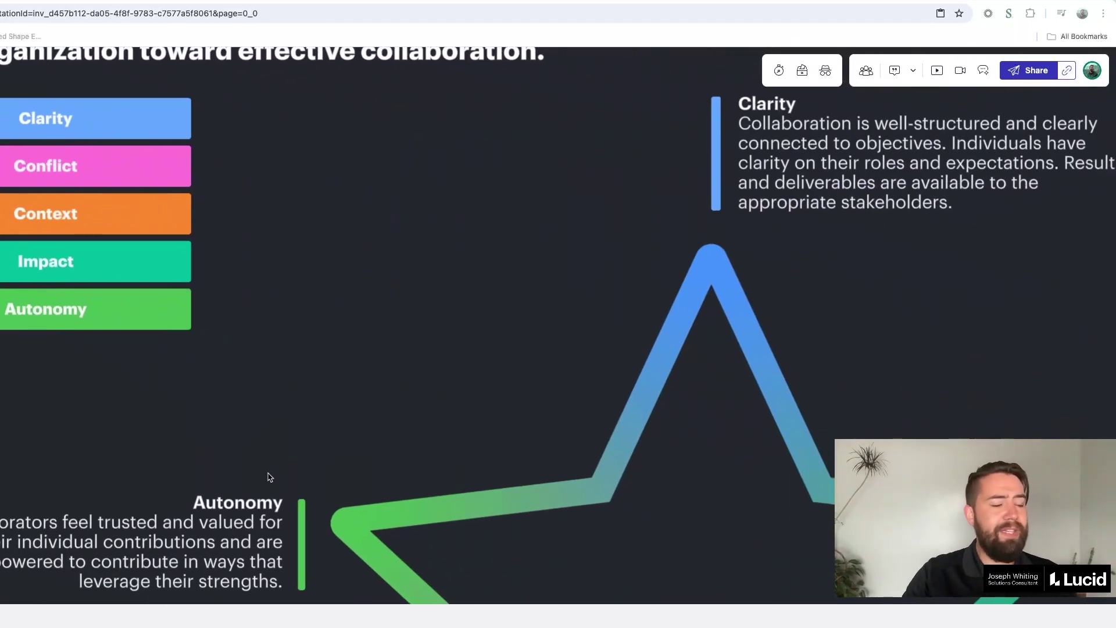
{"action": "key", "text": "Right"}
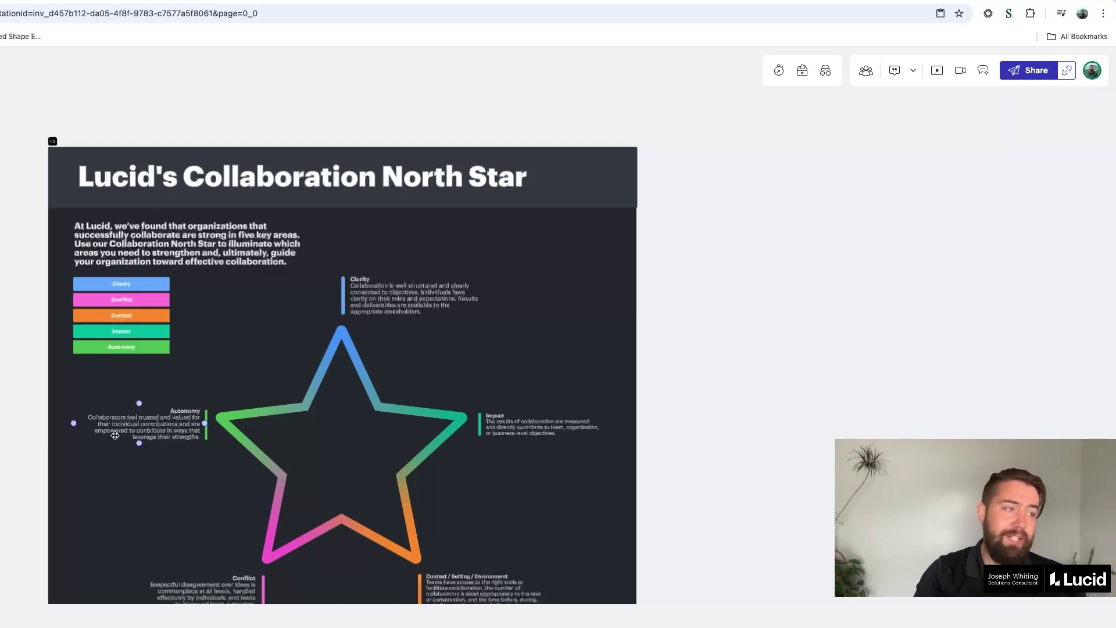
{"action": "scroll", "coordinate": [308, 297], "scroll_direction": "up", "scroll_amount": 5}
{"action": "scroll", "coordinate": [386, 339], "scroll_direction": "down", "scroll_amount": 10}
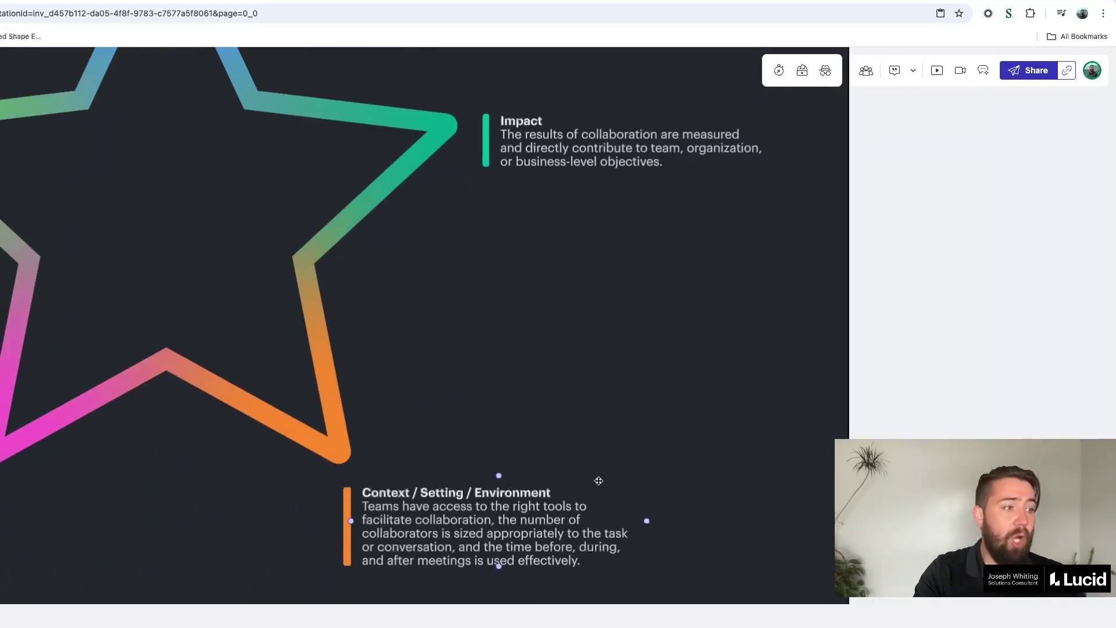
{"action": "scroll", "coordinate": [427, 461], "scroll_direction": "left", "scroll_amount": 10}
{"action": "scroll", "coordinate": [94, 482], "scroll_direction": "up", "scroll_amount": 2}
{"action": "scroll", "coordinate": [94, 482], "scroll_direction": "left", "scroll_amount": 2}
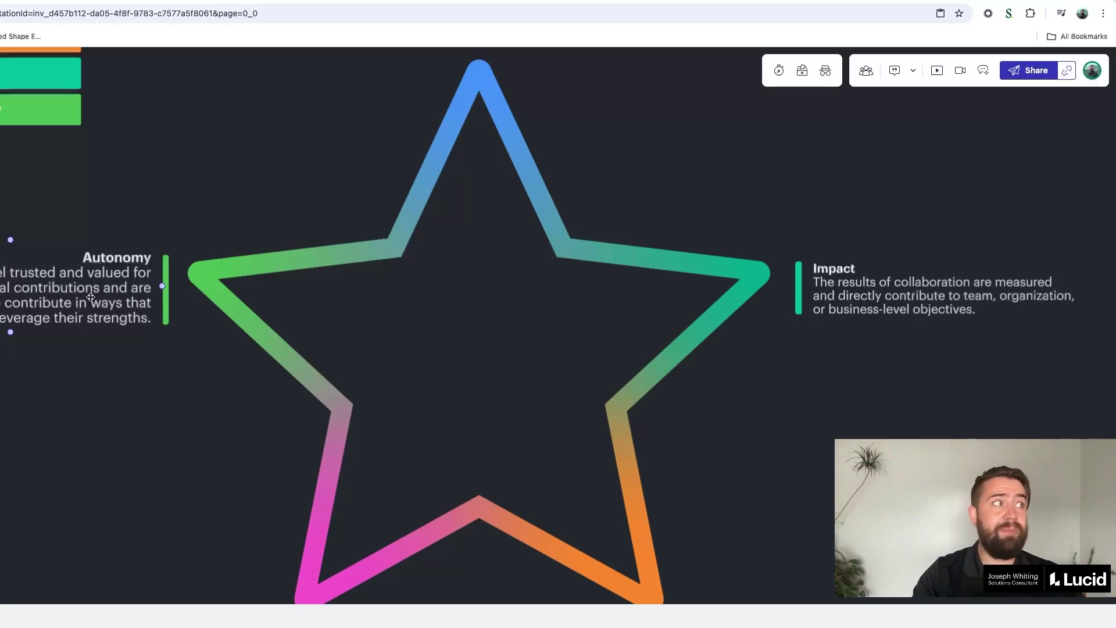
{"action": "scroll", "coordinate": [93, 291], "scroll_direction": "down", "scroll_amount": 5}
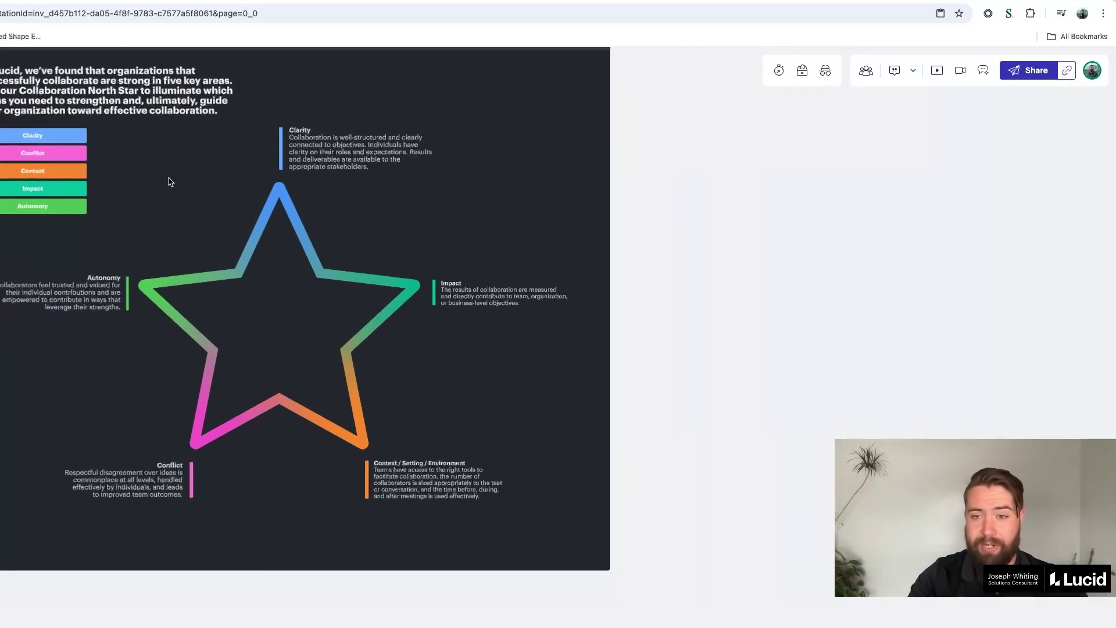
- Scroll to the Visualizing the Current State slide and follow its card's Lucidscale link
{"action": "scroll", "coordinate": [343, 200], "scroll_direction": "left", "scroll_amount": 5}
{"action": "scroll", "coordinate": [343, 199], "scroll_direction": "down", "scroll_amount": 3}
{"action": "scroll", "coordinate": [340, 200], "scroll_direction": "down", "scroll_amount": 5}
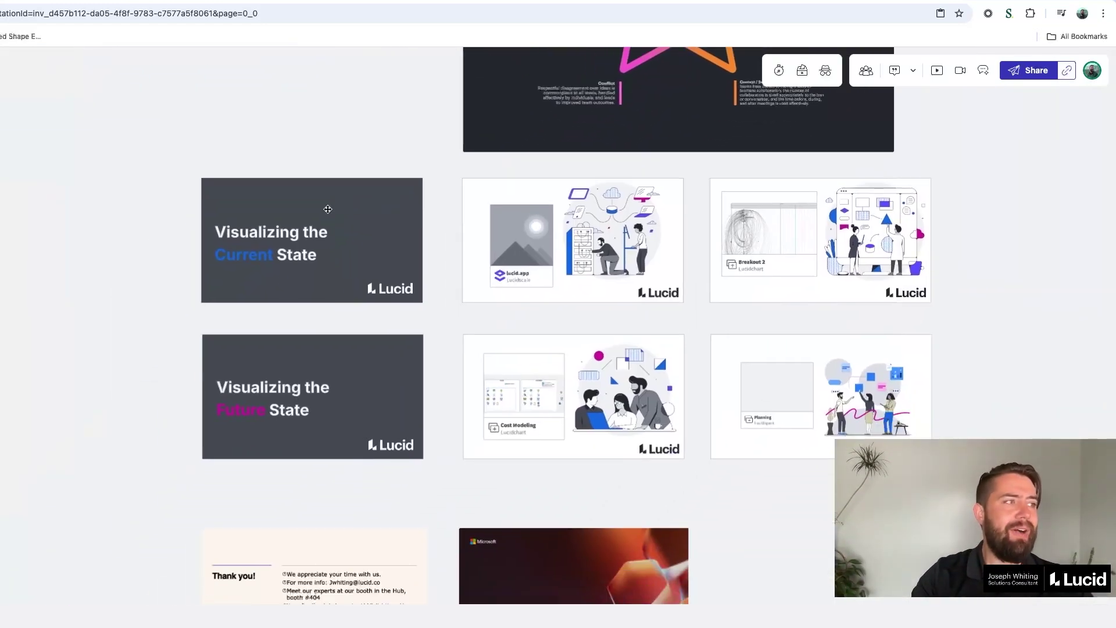
{"action": "scroll", "coordinate": [267, 220], "scroll_direction": "up", "scroll_amount": 5}
{"action": "scroll", "coordinate": [265, 221], "scroll_direction": "right", "scroll_amount": 3}
{"action": "scroll", "coordinate": [266, 221], "scroll_direction": "up", "scroll_amount": 2}
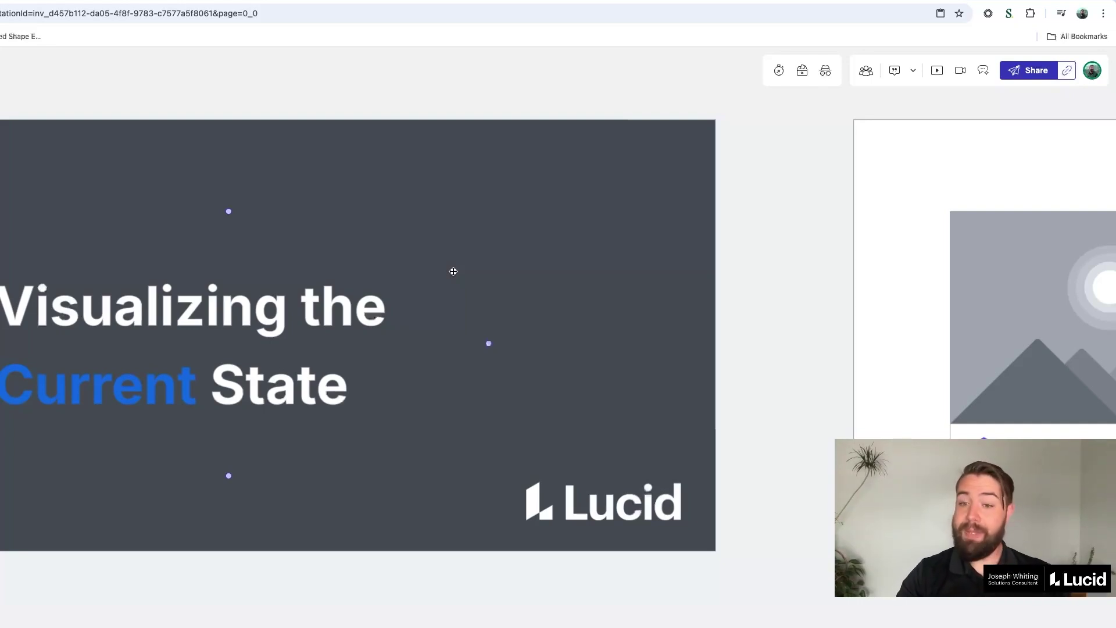
{"action": "scroll", "coordinate": [453, 271], "scroll_direction": "right", "scroll_amount": 10}
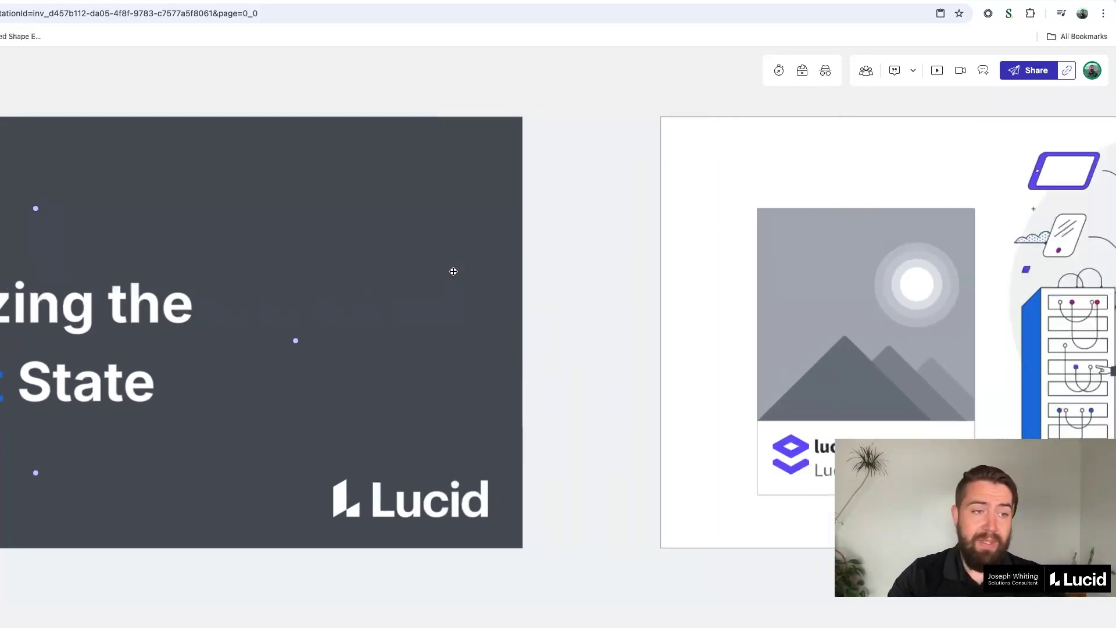
{"action": "left_click", "coordinate": [590, 324]}
{"action": "left_click", "coordinate": [584, 295]}
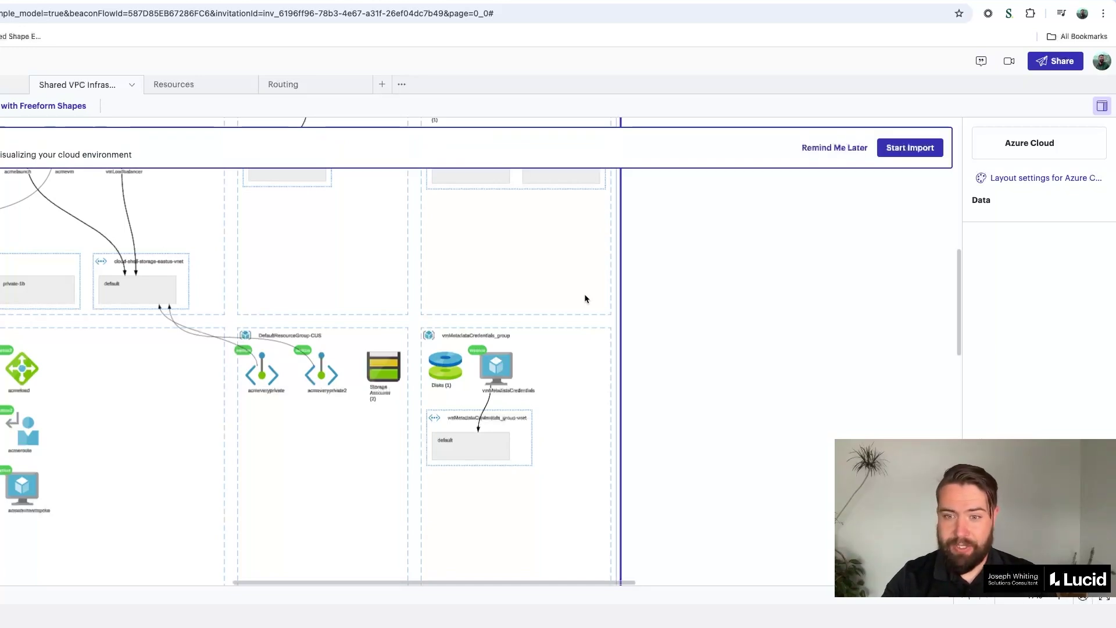
- Choose Remind Me Later on the import banner and zoom out over the Shared VPC diagram
{"action": "scroll", "coordinate": [715, 386], "scroll_direction": "down", "scroll_amount": 3}
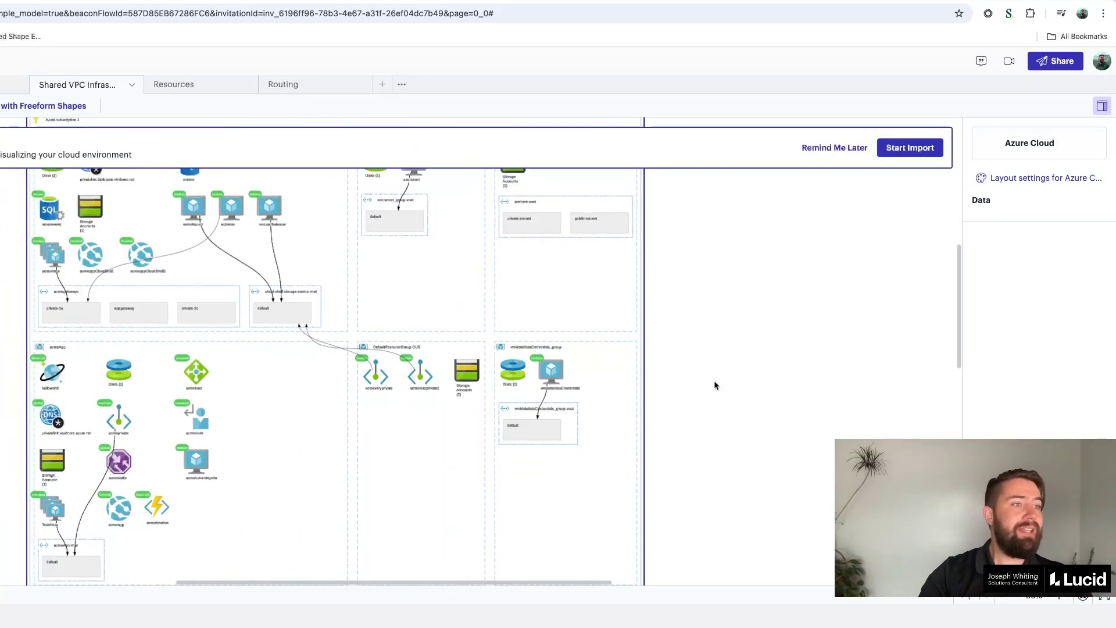
{"action": "left_click", "coordinate": [849, 148]}
{"action": "scroll", "coordinate": [387, 409], "scroll_direction": "down", "scroll_amount": 3}
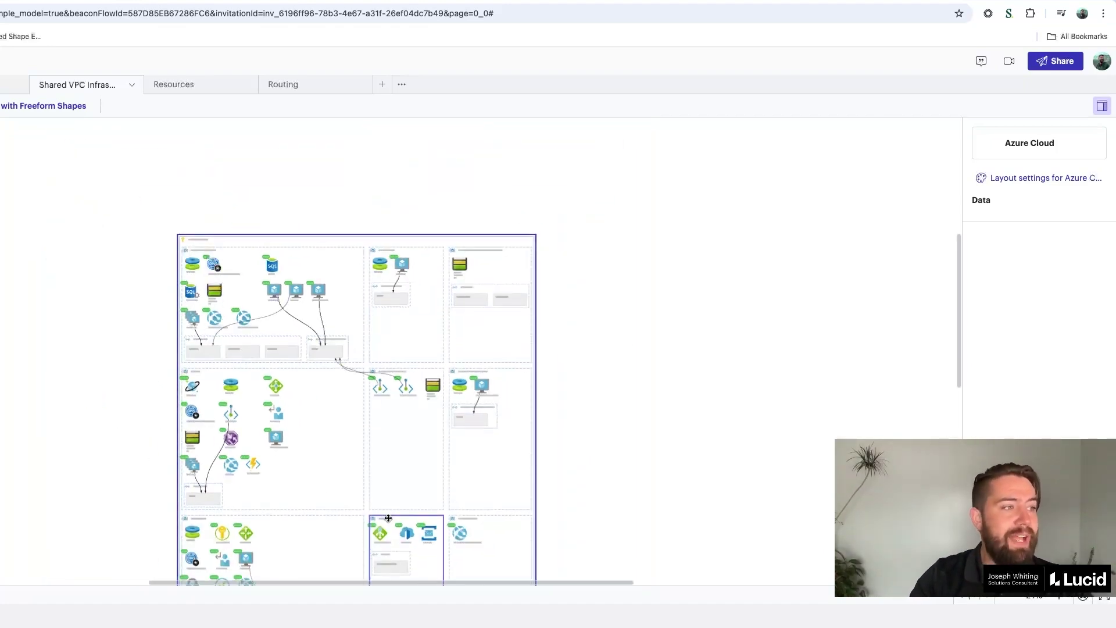
{"action": "scroll", "coordinate": [387, 517], "scroll_direction": "down", "scroll_amount": 5}
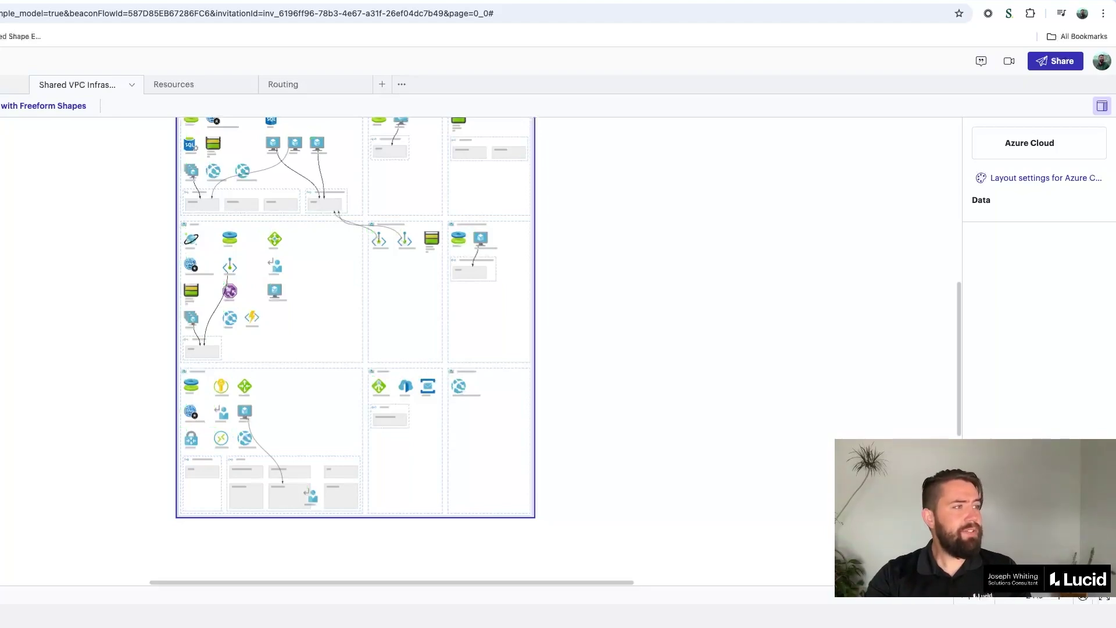
{"action": "scroll", "coordinate": [233, 312], "scroll_direction": "up", "scroll_amount": 5}
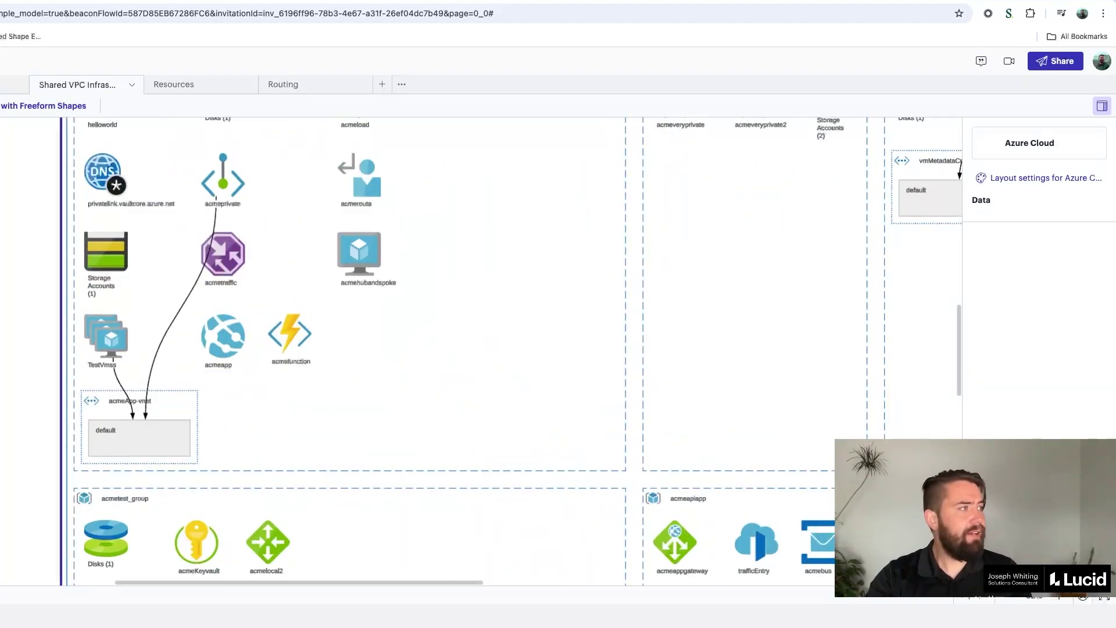
{"action": "scroll", "coordinate": [343, 301], "scroll_direction": "down", "scroll_amount": 5}
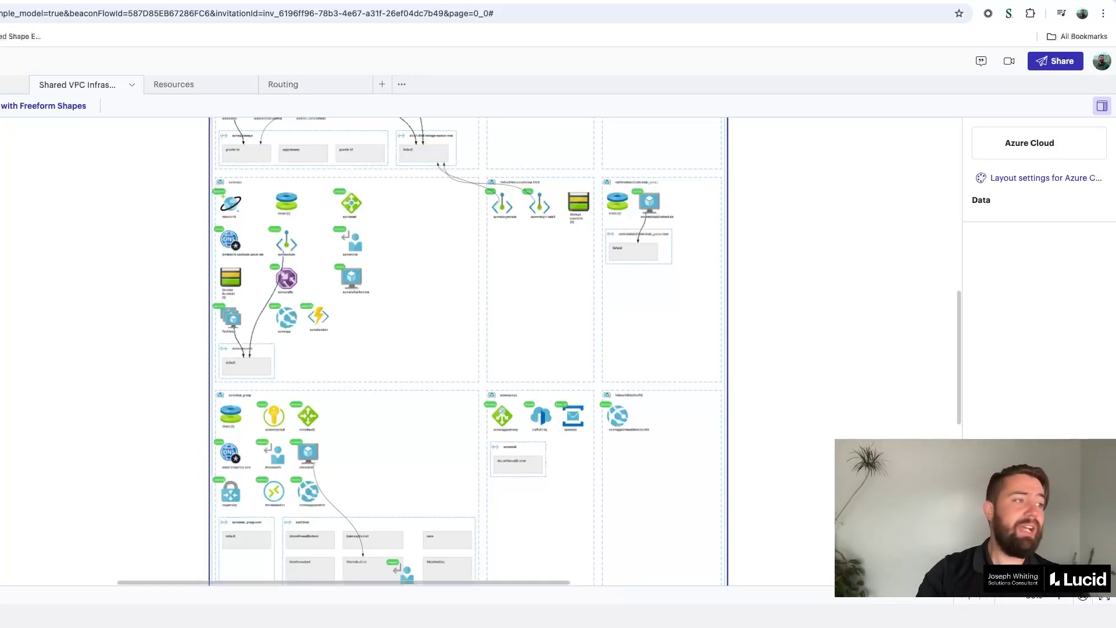
{"action": "left_click", "coordinate": [304, 415]}
{"action": "scroll", "coordinate": [303, 414], "scroll_direction": "up", "scroll_amount": 5}
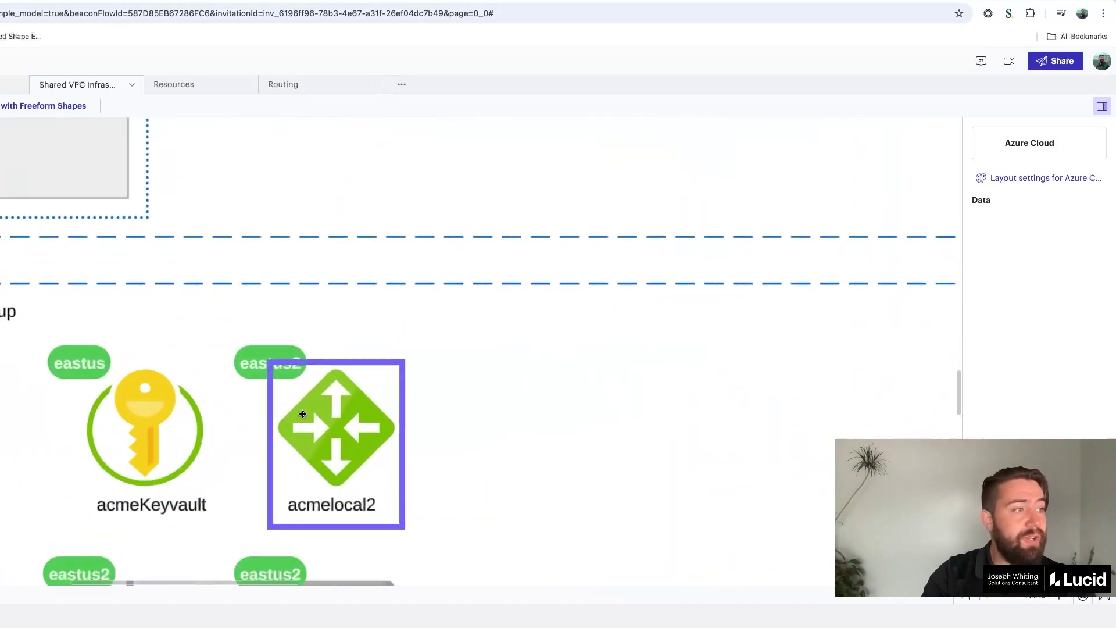
{"action": "left_click", "coordinate": [176, 312]}
{"action": "scroll", "coordinate": [22, 430], "scroll_direction": "down", "scroll_amount": 5}
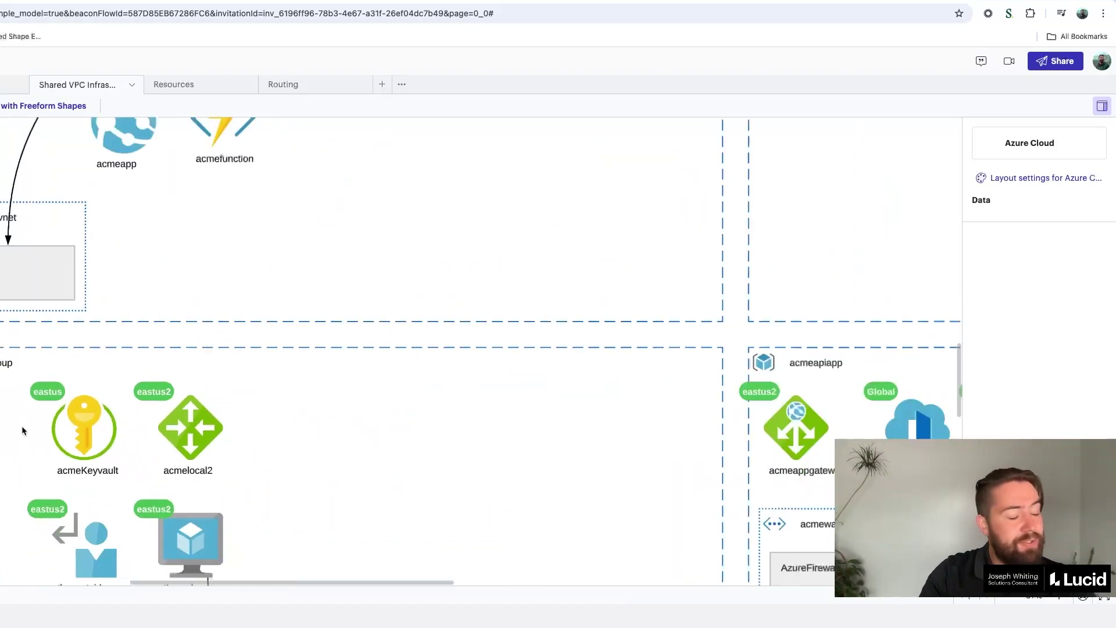
{"action": "scroll", "coordinate": [333, 292], "scroll_direction": "down", "scroll_amount": 5}
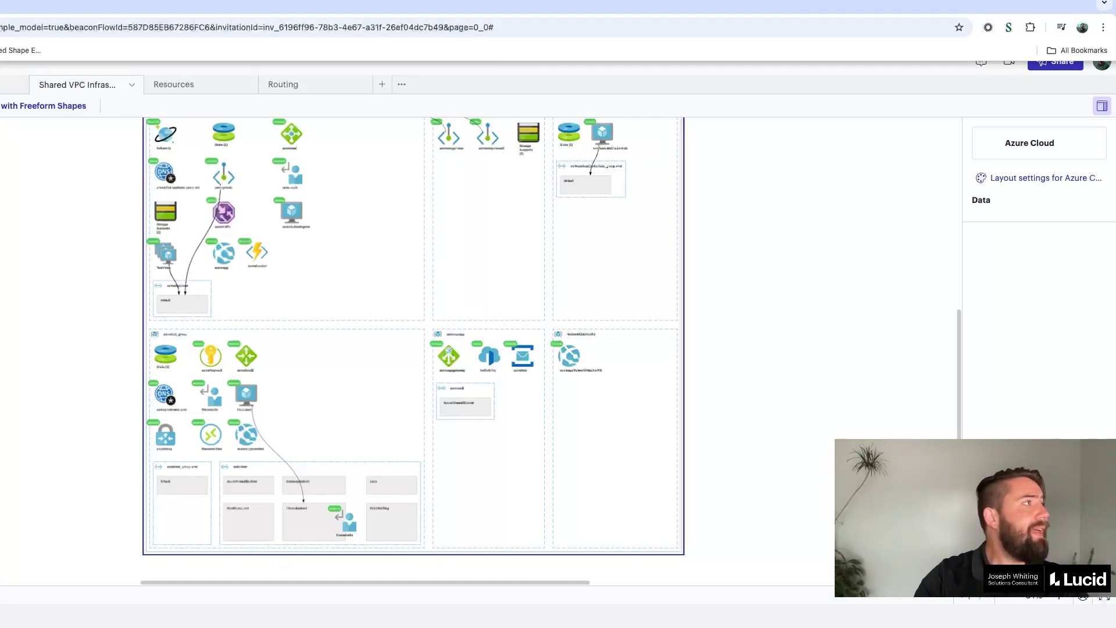
- Back on the presentation canvas, expand the Breakout 2 slide's embedded Lucidchart document
{"action": "key", "text": "ctrl+Tab"}
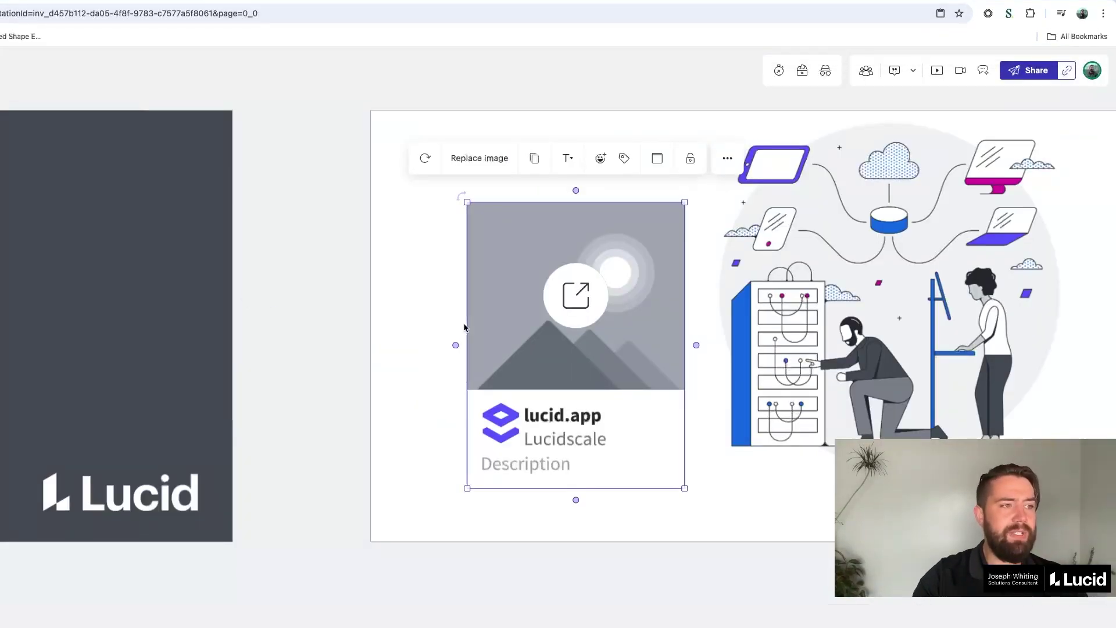
{"action": "scroll", "coordinate": [354, 430], "scroll_direction": "left", "scroll_amount": 10}
{"action": "key", "text": "Tab"}
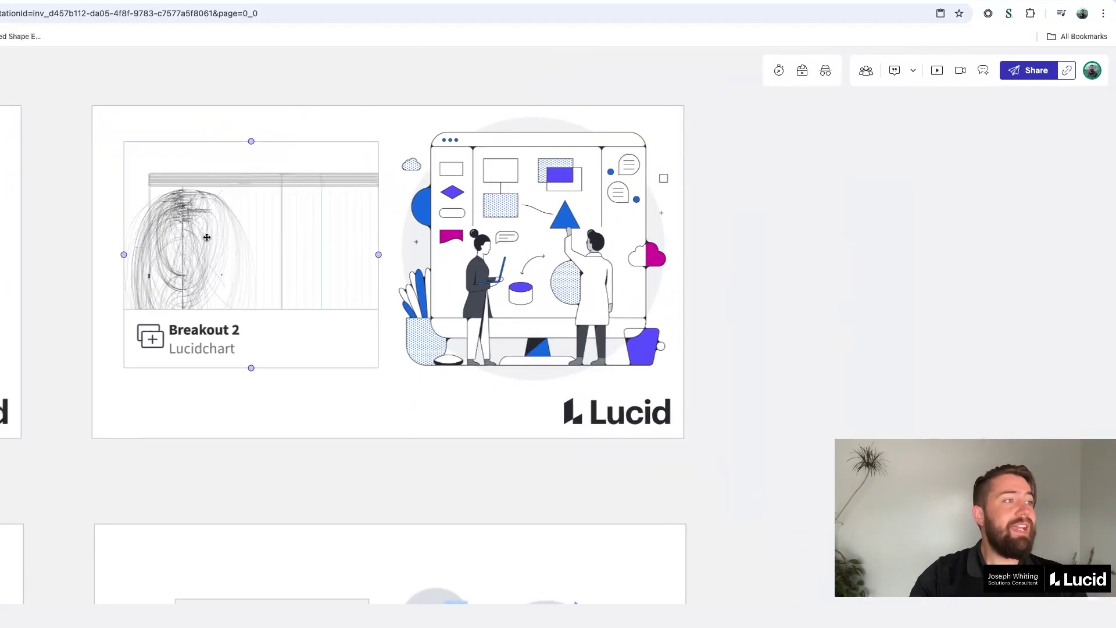
{"action": "left_click", "coordinate": [248, 213]}
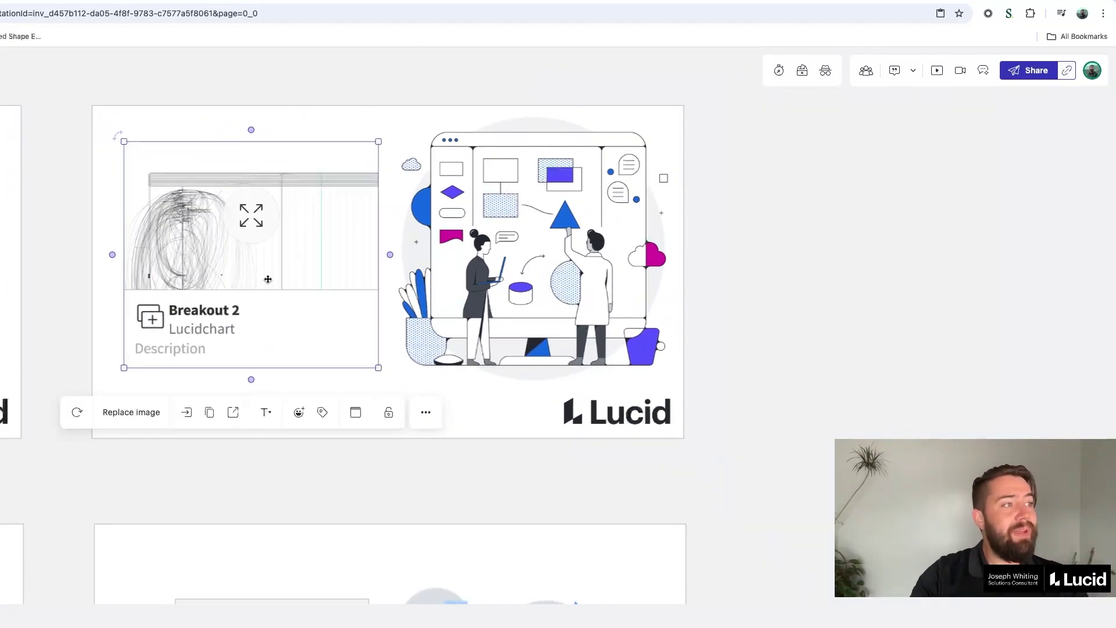
{"action": "left_click", "coordinate": [255, 223]}
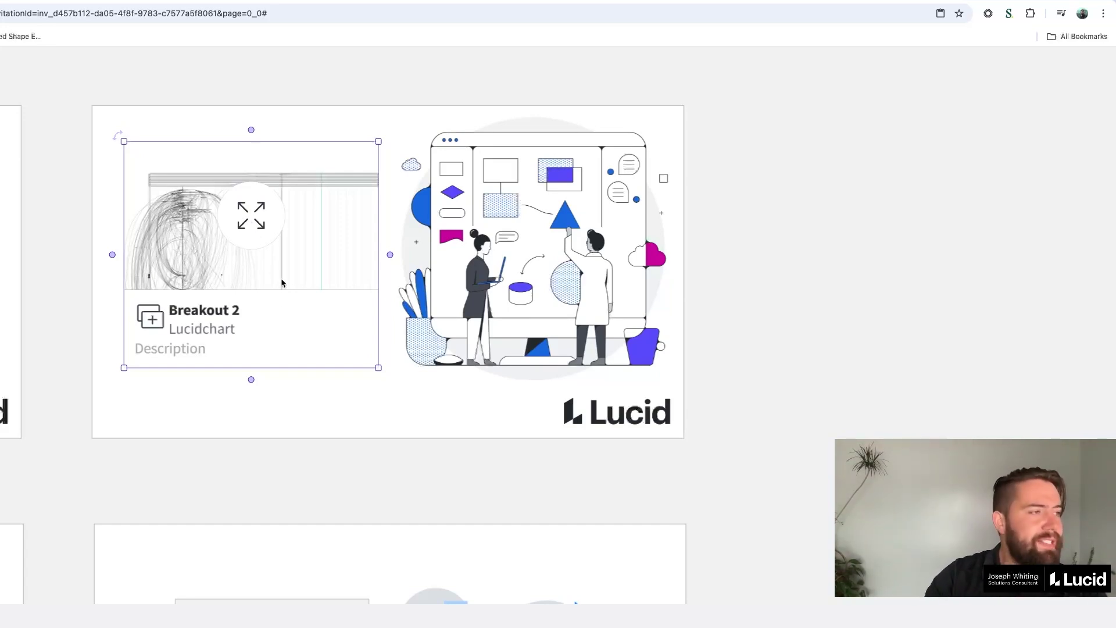
{"action": "left_click", "coordinate": [259, 225]}
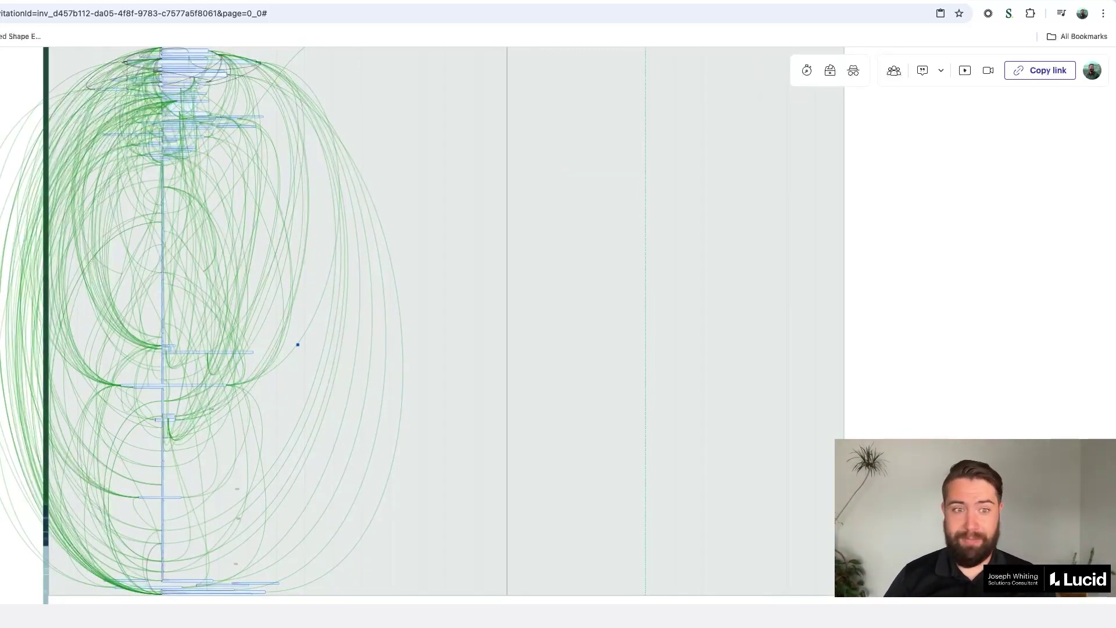
{"action": "scroll", "coordinate": [442, 326], "scroll_direction": "up", "scroll_amount": 2}
{"action": "scroll", "coordinate": [441, 326], "scroll_direction": "left", "scroll_amount": 2}
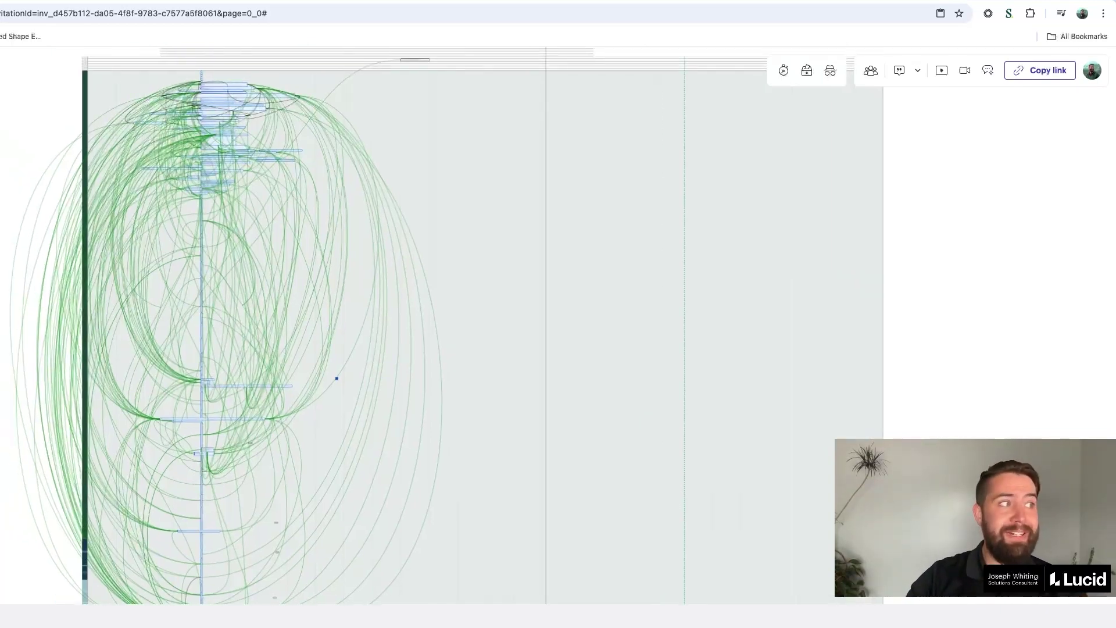
{"action": "scroll", "coordinate": [28, 390], "scroll_direction": "down", "scroll_amount": 1}
{"action": "scroll", "coordinate": [28, 391], "scroll_direction": "left", "scroll_amount": 2}
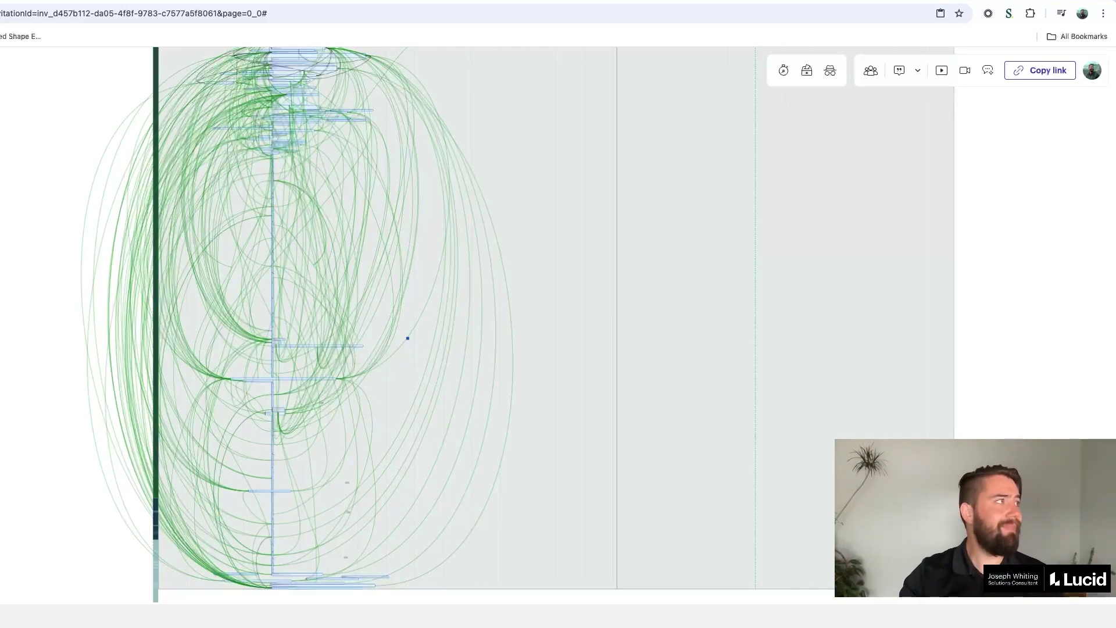
{"action": "key", "text": "super+bracketleft"}
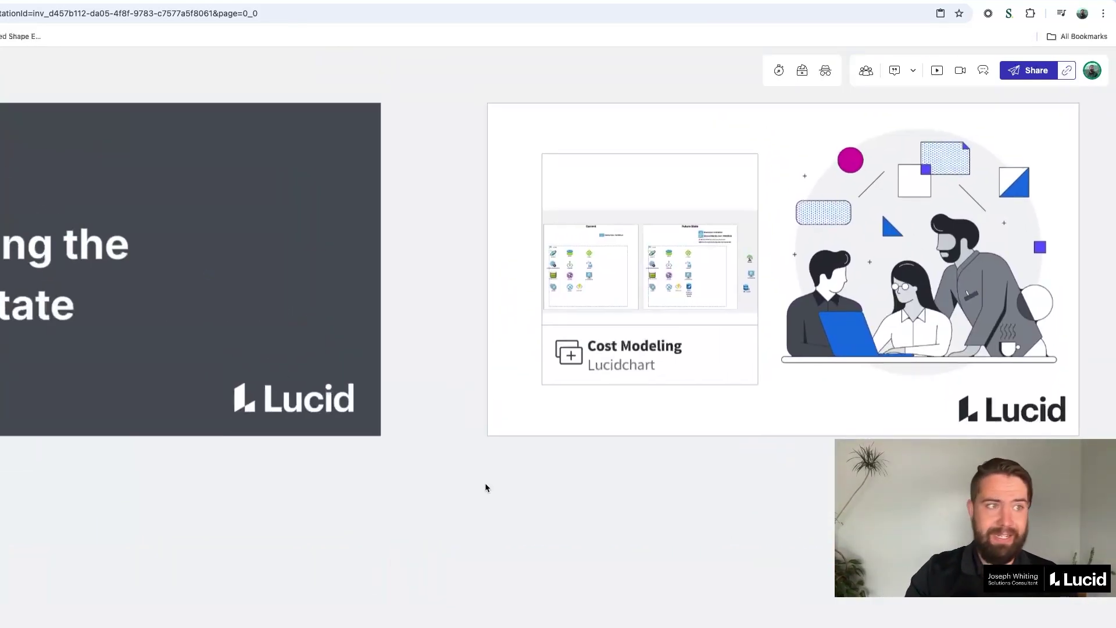
- Select the Cost Modeling card and expand it to show the Current and Future State Azure costs
{"action": "left_click", "coordinate": [647, 252]}
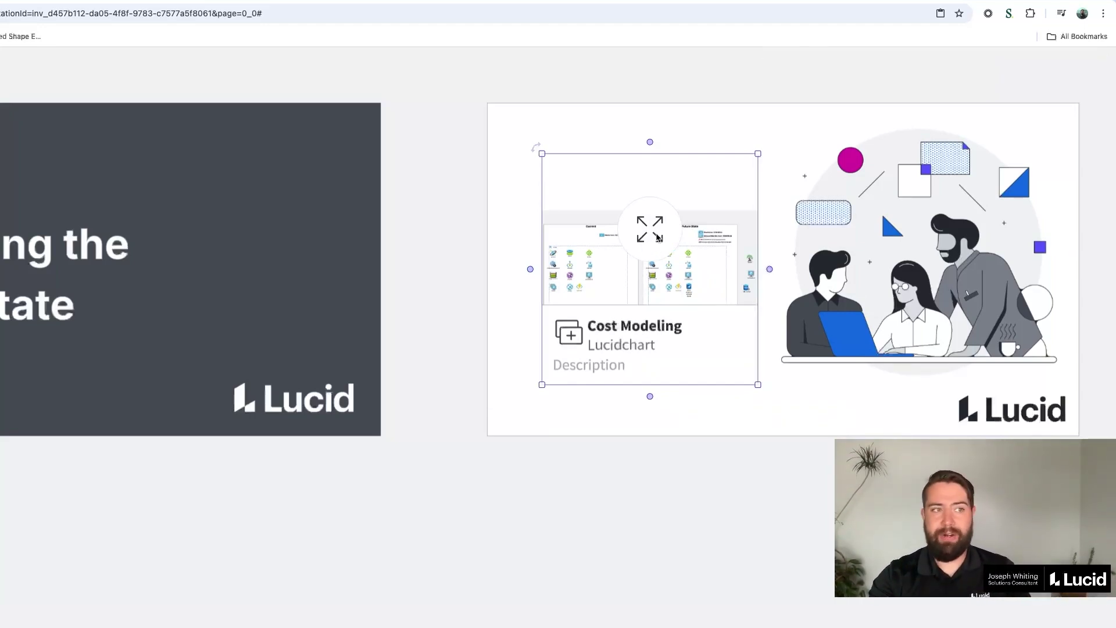
{"action": "left_click", "coordinate": [672, 326]}
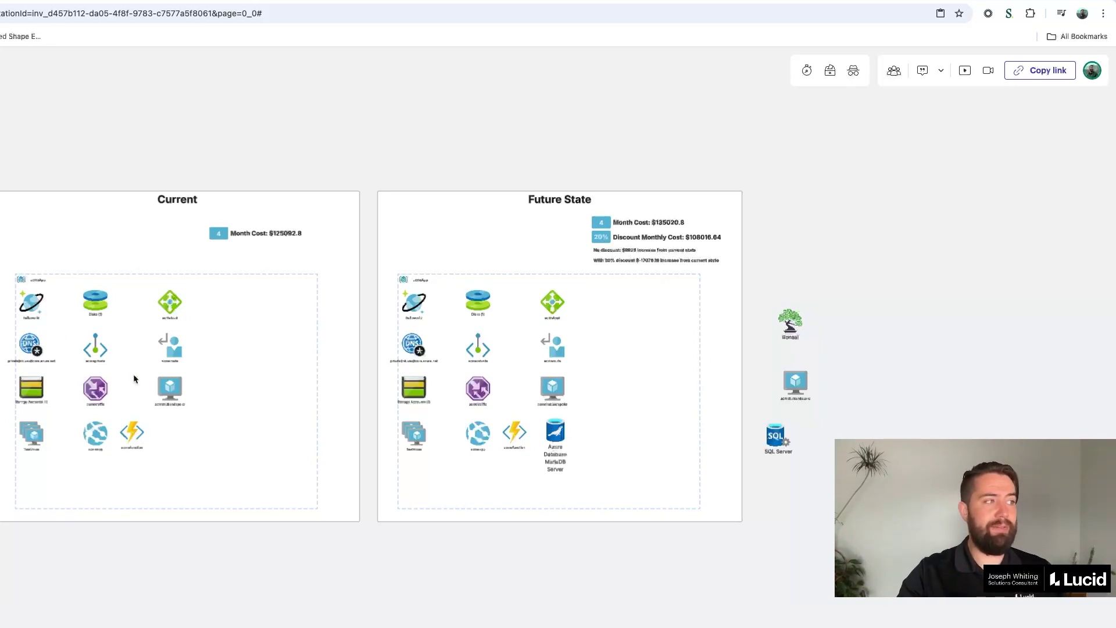
{"action": "left_click_drag", "start_coordinate": [254, 451], "coordinate": [74, 284]}
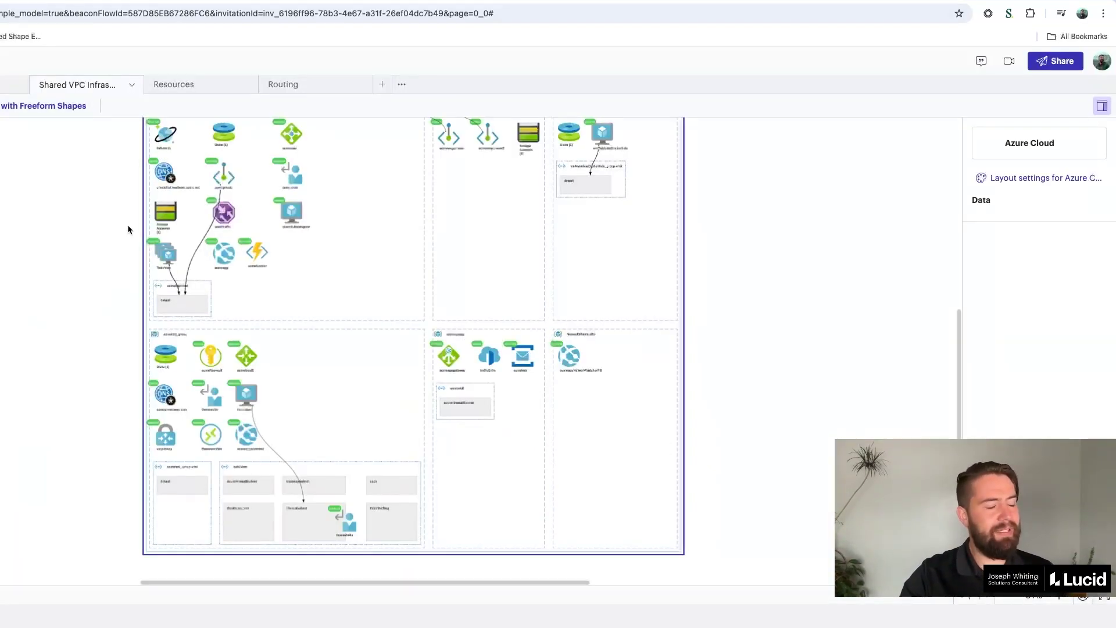
{"action": "left_click", "coordinate": [33, 111]}
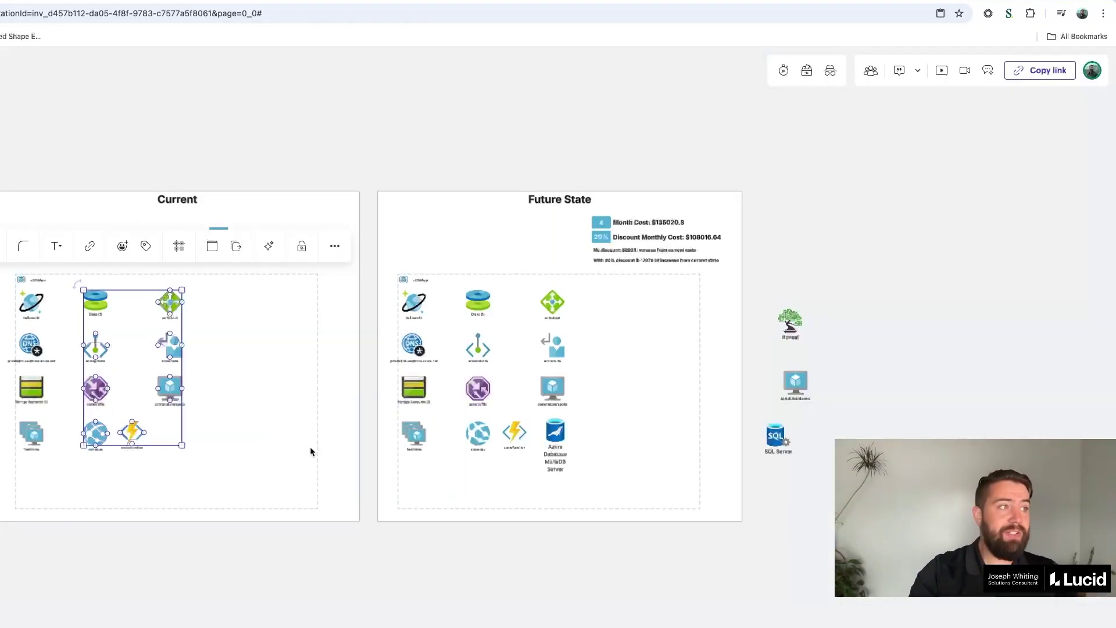
{"action": "key", "text": "ctrl+v"}
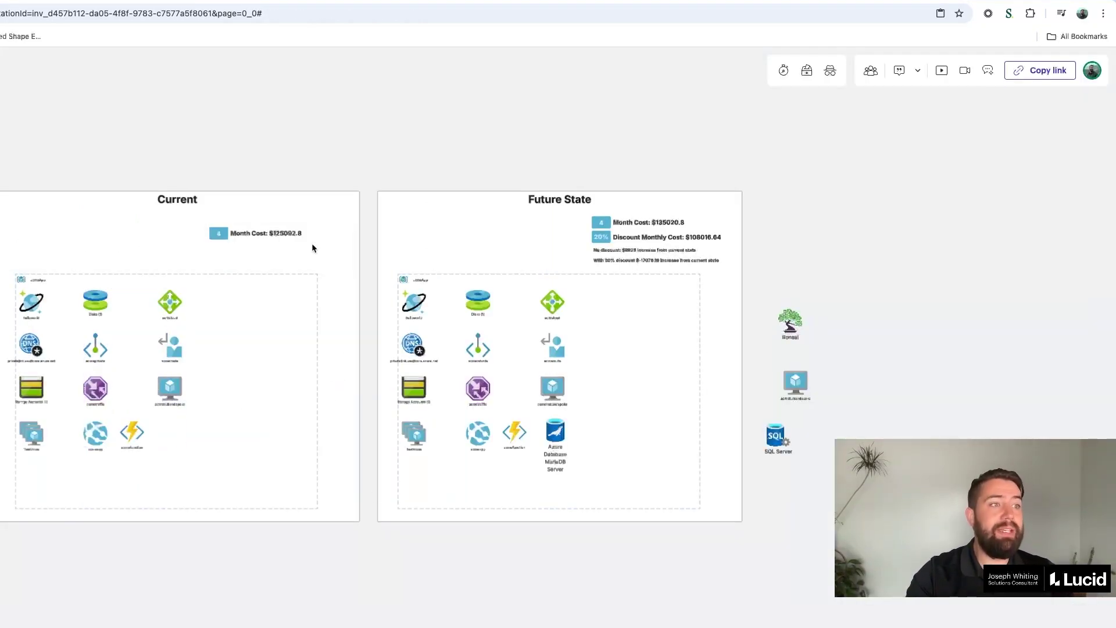
{"action": "scroll", "coordinate": [227, 213], "scroll_direction": "up", "scroll_amount": 3}
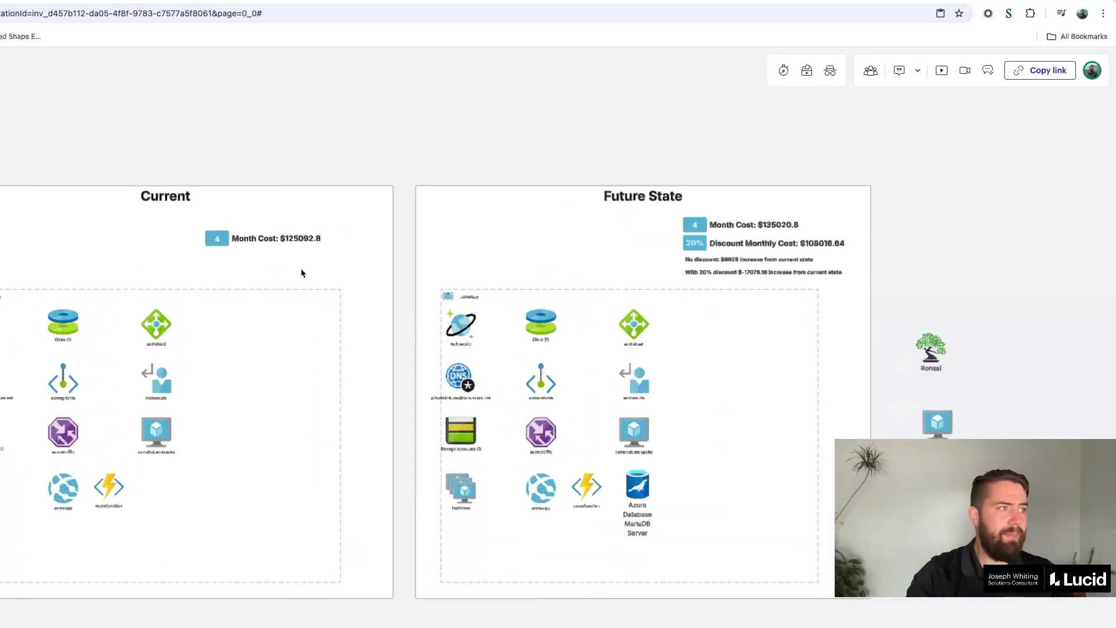
{"action": "left_click", "coordinate": [87, 296]}
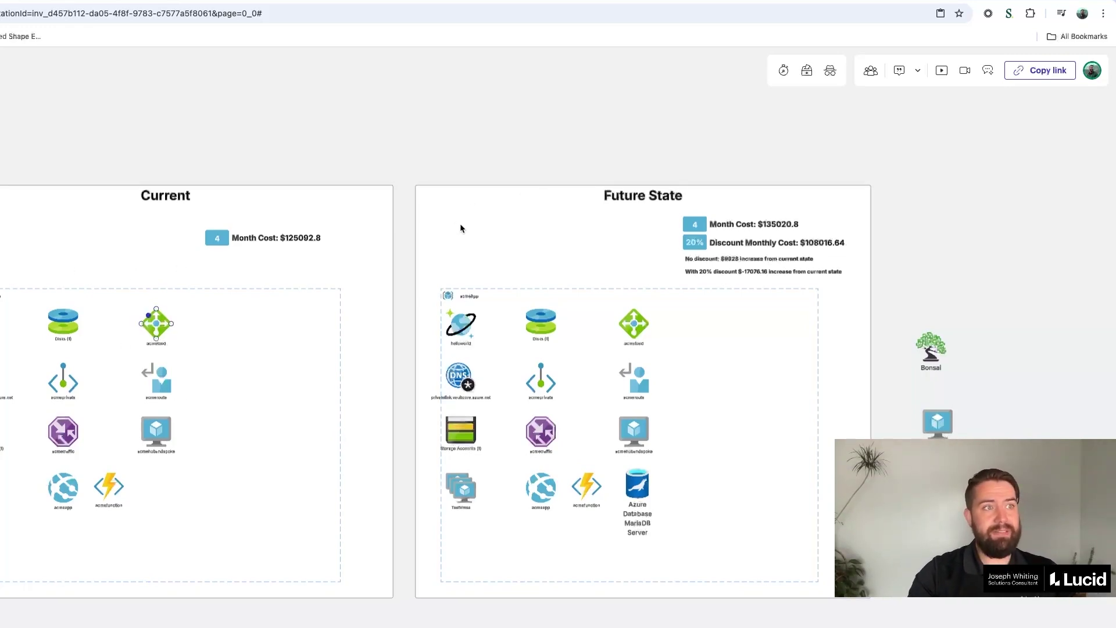
{"action": "scroll", "coordinate": [459, 223], "scroll_direction": "right", "scroll_amount": 5}
{"action": "scroll", "coordinate": [460, 223], "scroll_direction": "down", "scroll_amount": 2}
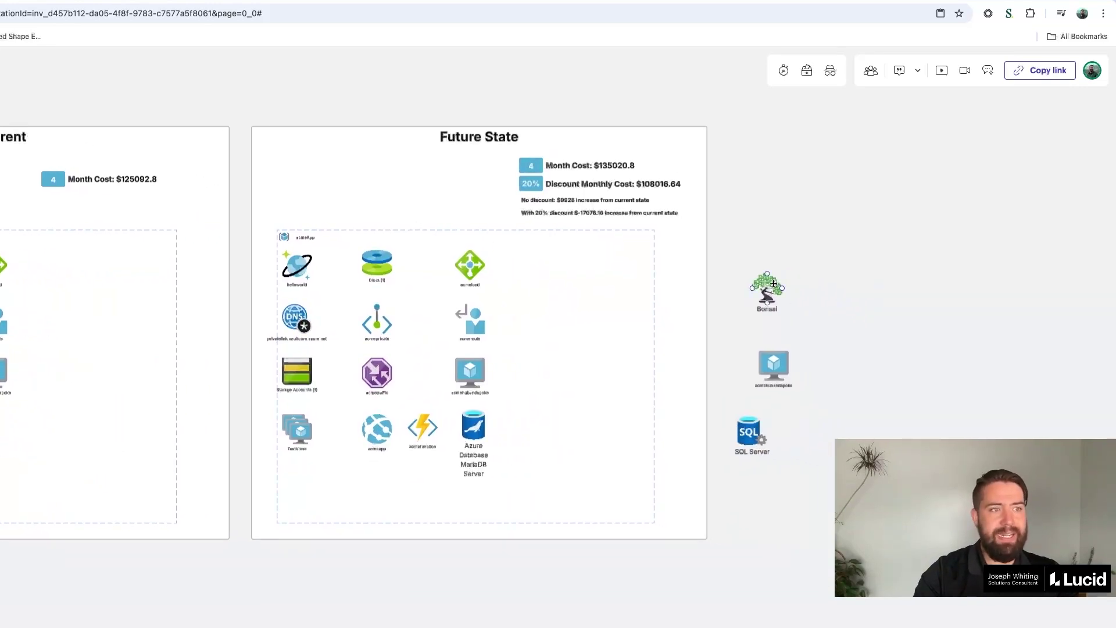
- Move the Bonsai, virtual machine and SQL Server shapes into the Future State page
{"action": "left_click_drag", "start_coordinate": [767, 288], "coordinate": [532, 261]}
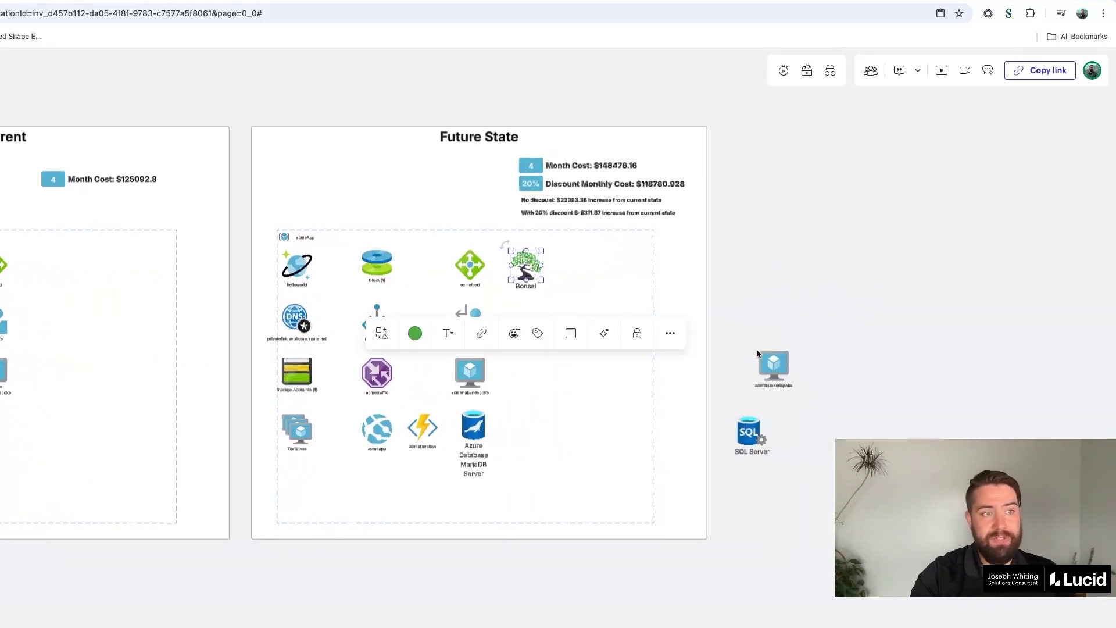
{"action": "left_click_drag", "start_coordinate": [772, 365], "coordinate": [533, 330]}
{"action": "left_click_drag", "start_coordinate": [749, 441], "coordinate": [531, 378]}
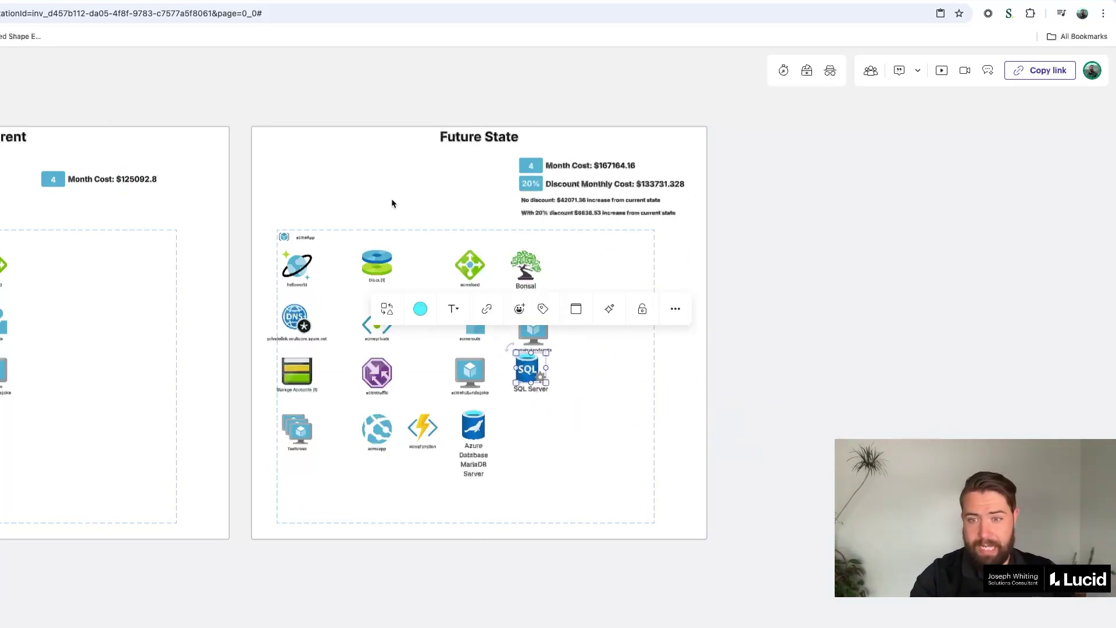
{"action": "scroll", "coordinate": [400, 195], "scroll_direction": "up", "scroll_amount": 8}
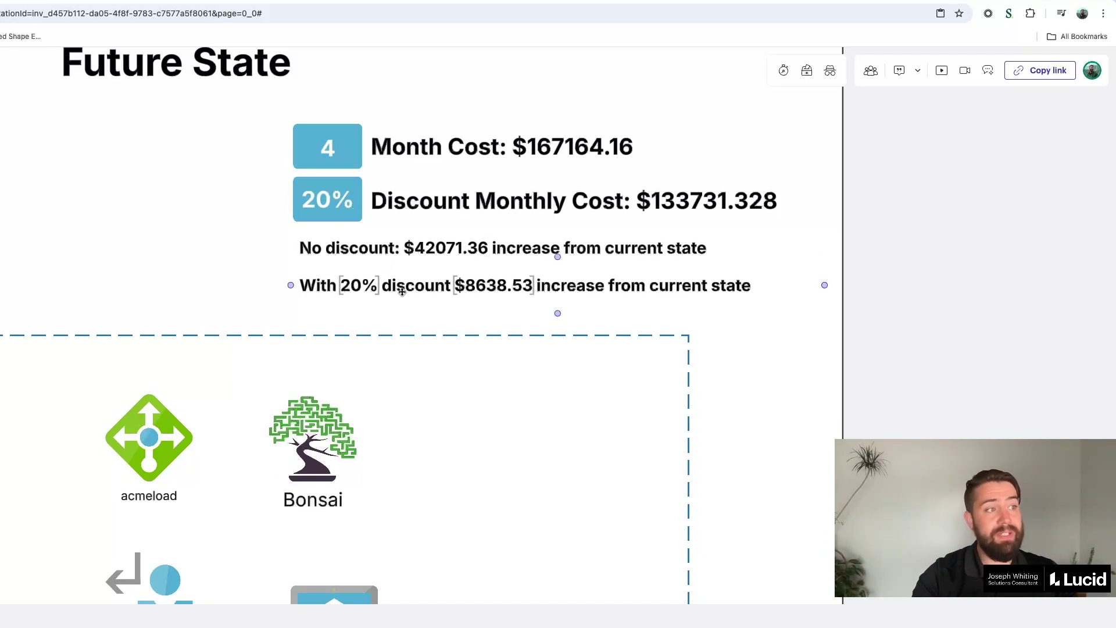
- Change the Future State discount from 20% to 25%, leaving a $280.32 increase
{"action": "double_click", "coordinate": [322, 203]}
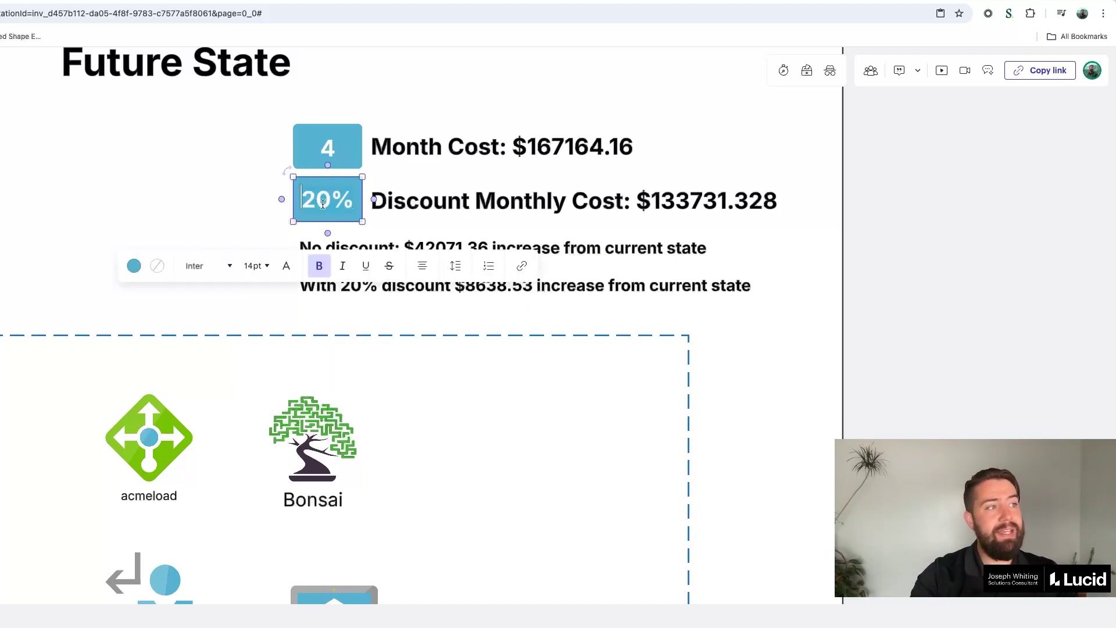
{"action": "key", "text": "BackSpace"}
{"action": "type", "text": "5"}
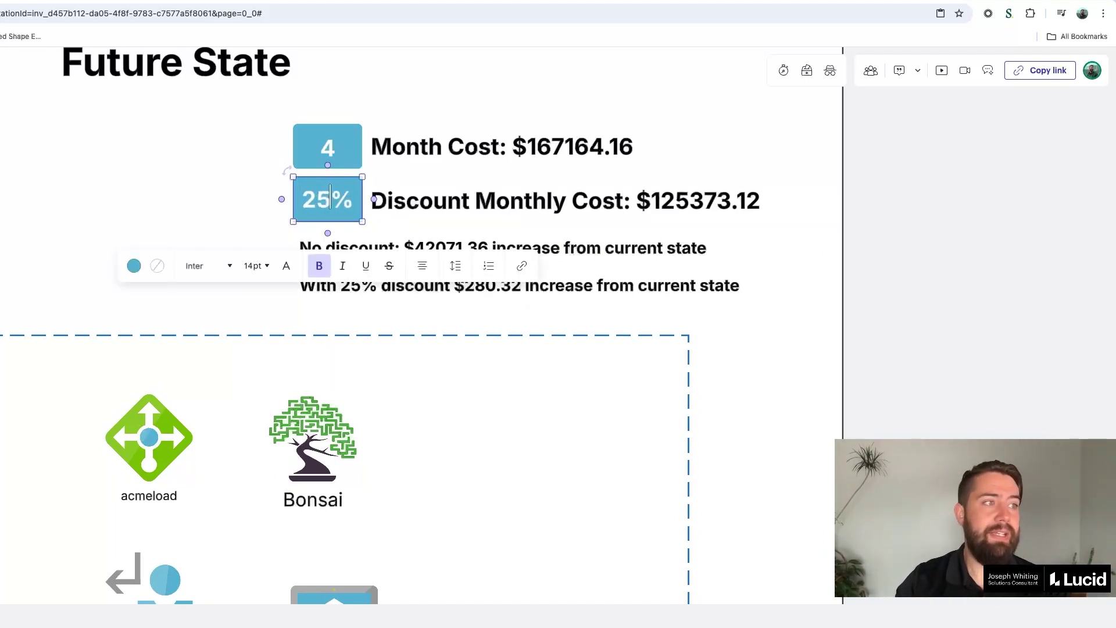
{"action": "left_click", "coordinate": [469, 366]}
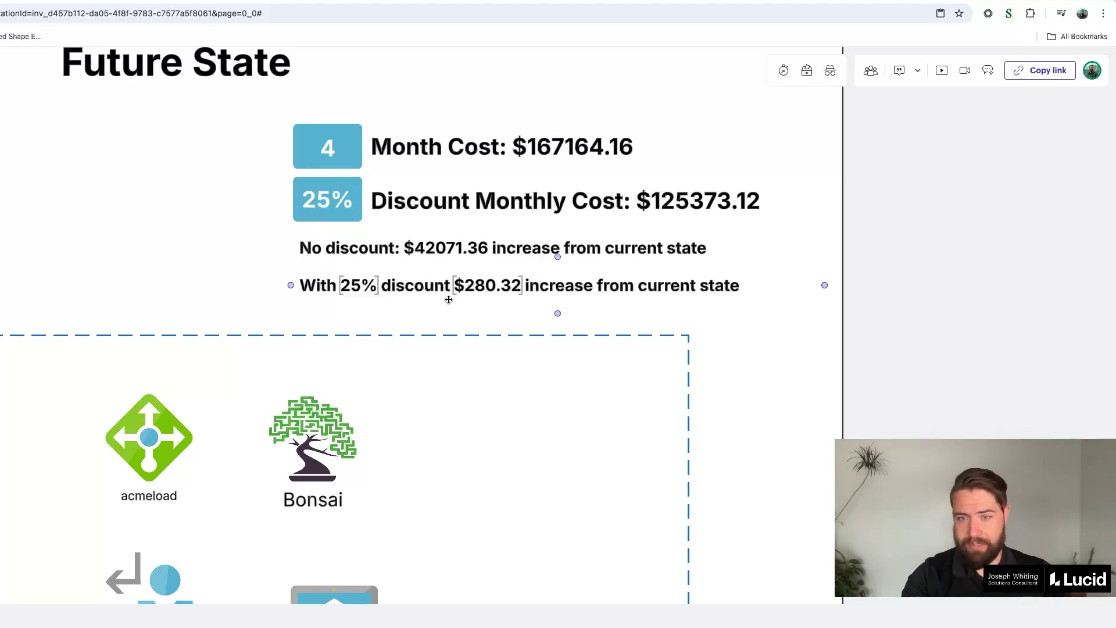
{"action": "scroll", "coordinate": [431, 300], "scroll_direction": "down", "scroll_amount": 5}
{"action": "scroll", "coordinate": [449, 299], "scroll_direction": "left", "scroll_amount": 10}
{"action": "scroll", "coordinate": [449, 299], "scroll_direction": "down", "scroll_amount": 3}
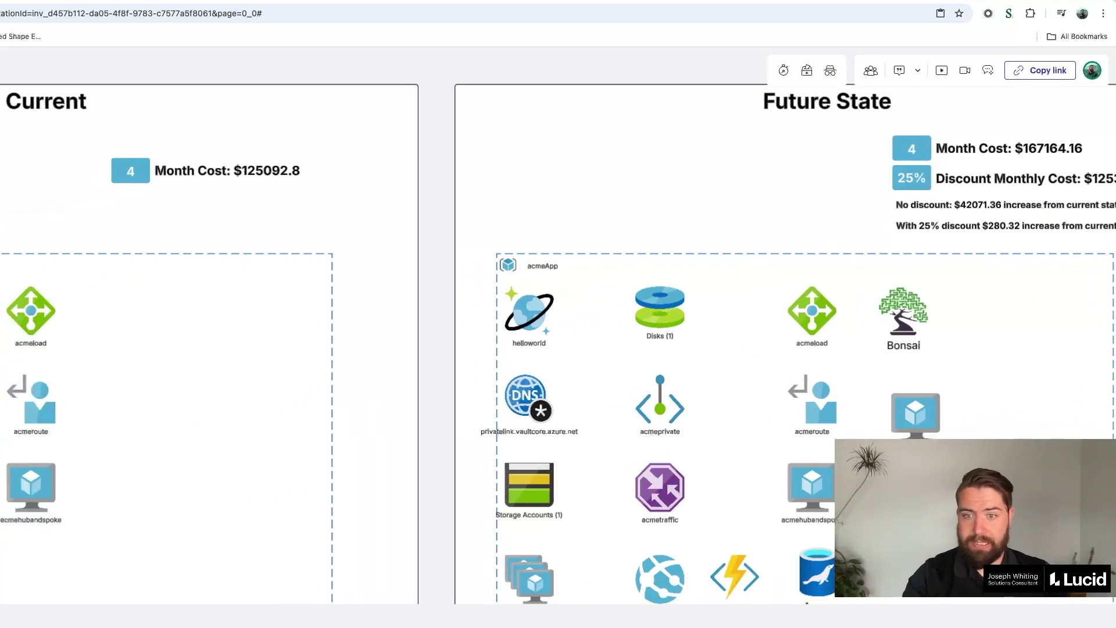
{"action": "scroll", "coordinate": [106, 521], "scroll_direction": "down", "scroll_amount": 5}
{"action": "scroll", "coordinate": [106, 520], "scroll_direction": "left", "scroll_amount": 3}
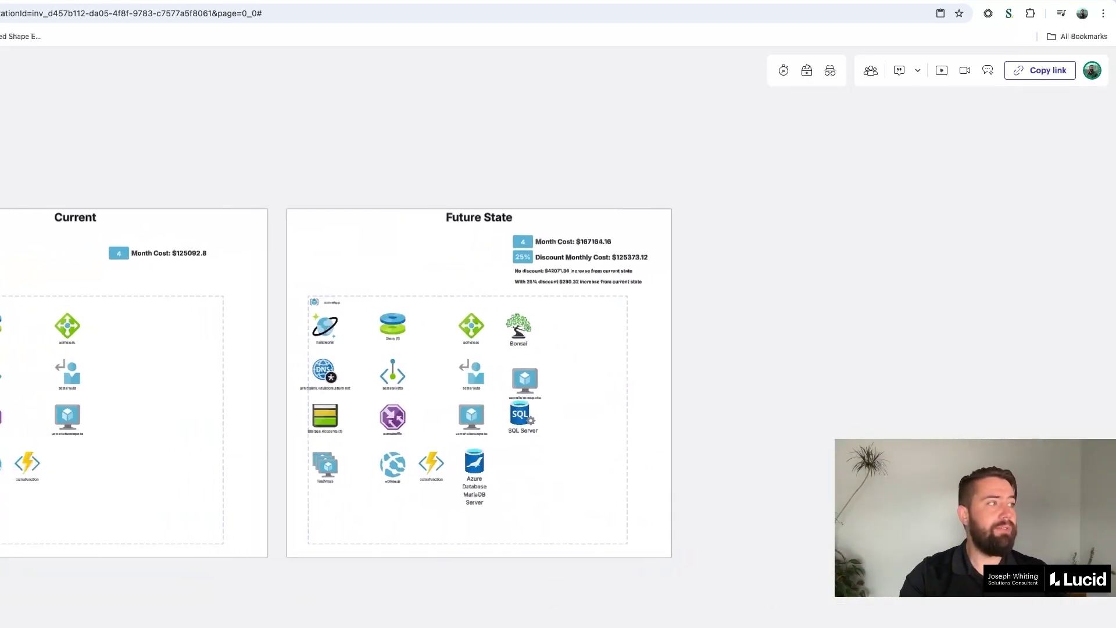
{"action": "left_click", "coordinate": [106, 521]}
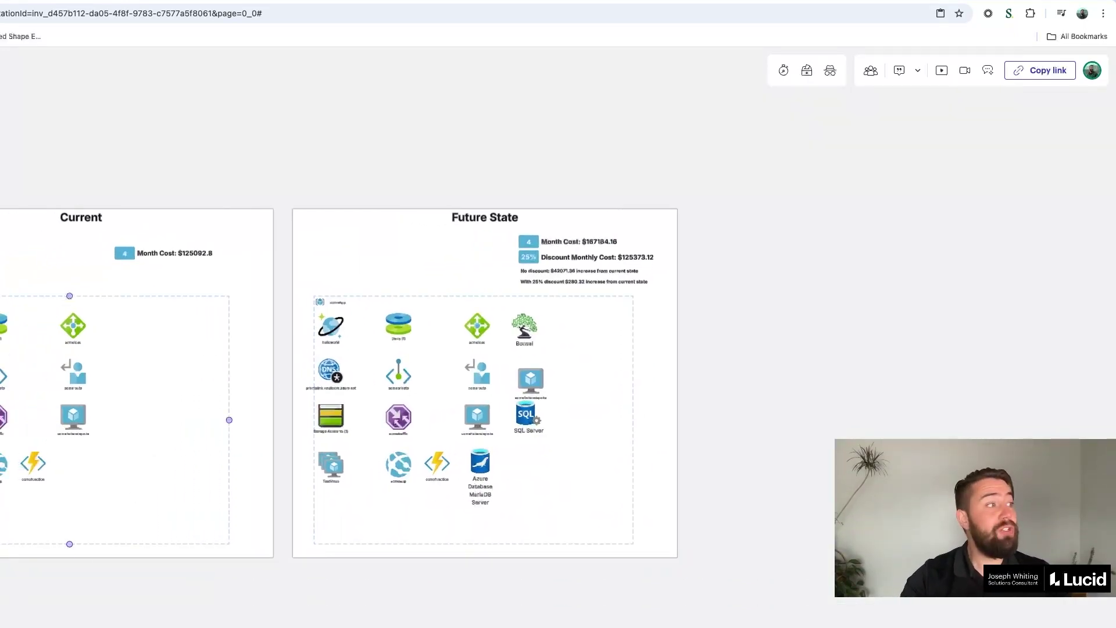
{"action": "left_click_drag", "start_coordinate": [0, 197], "coordinate": [200, 520]}
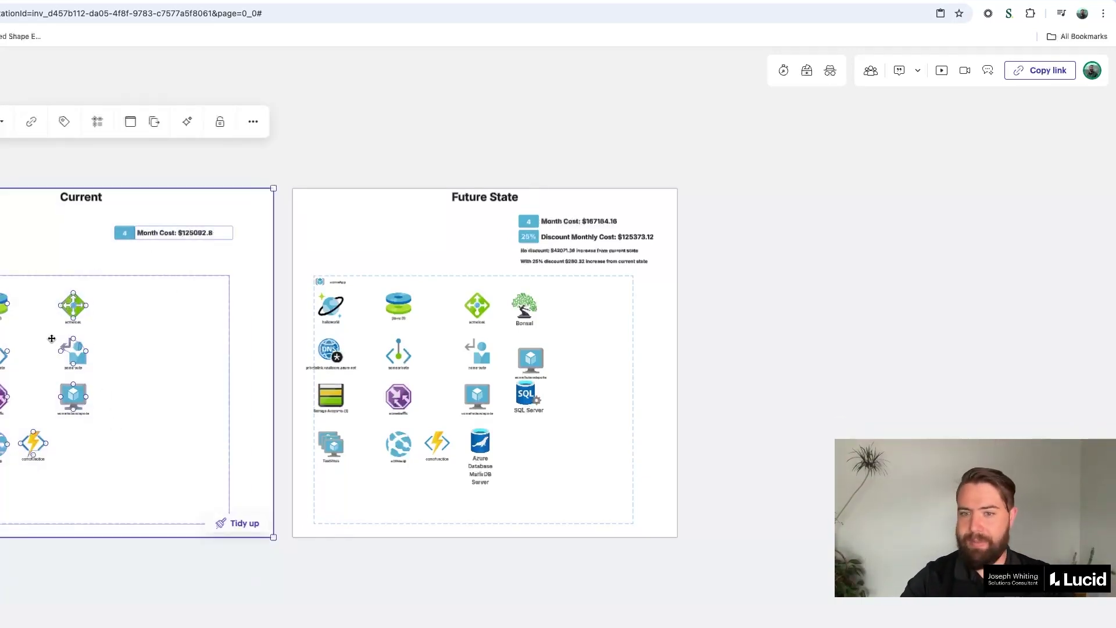
{"action": "left_click", "coordinate": [550, 365]}
{"action": "left_click", "coordinate": [529, 358]}
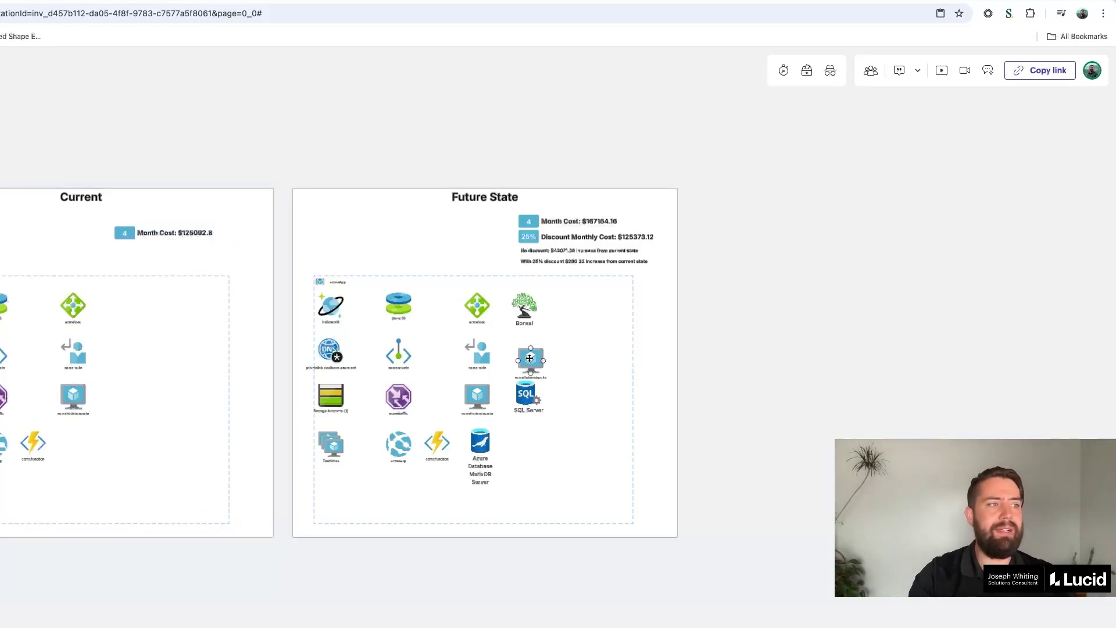
{"action": "mouse_move", "coordinate": [530, 358]}
{"action": "left_mouse_down"}
{"action": "mouse_move", "coordinate": [106, 388]}
{"action": "mouse_move", "coordinate": [545, 407]}
{"action": "mouse_move", "coordinate": [548, 374]}
{"action": "mouse_move", "coordinate": [532, 360]}
{"action": "left_mouse_up"}
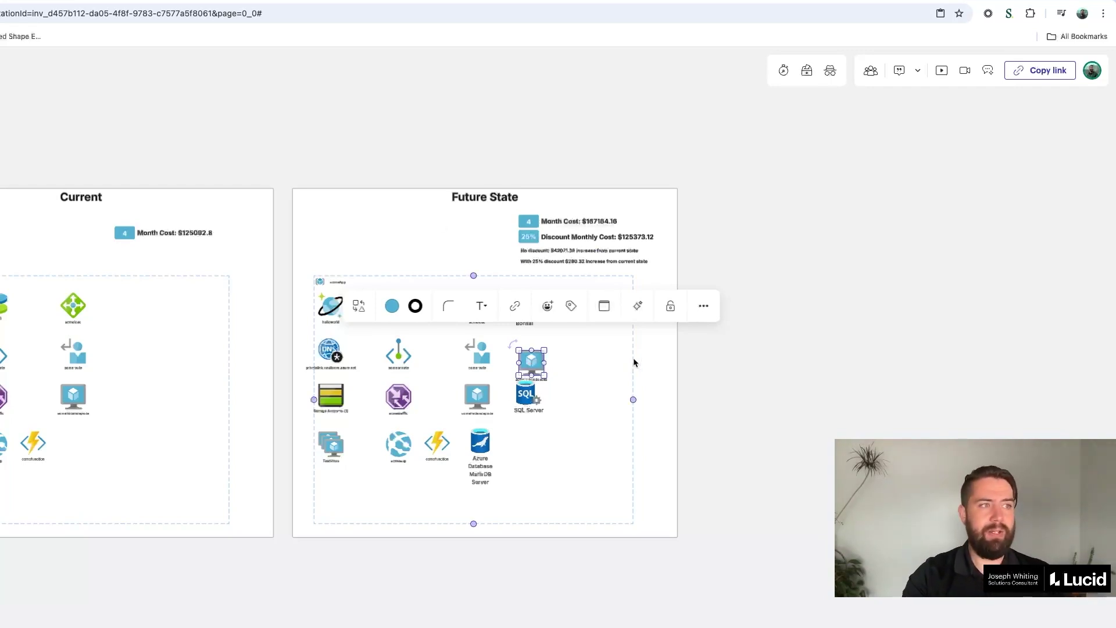
{"action": "left_click", "coordinate": [773, 387]}
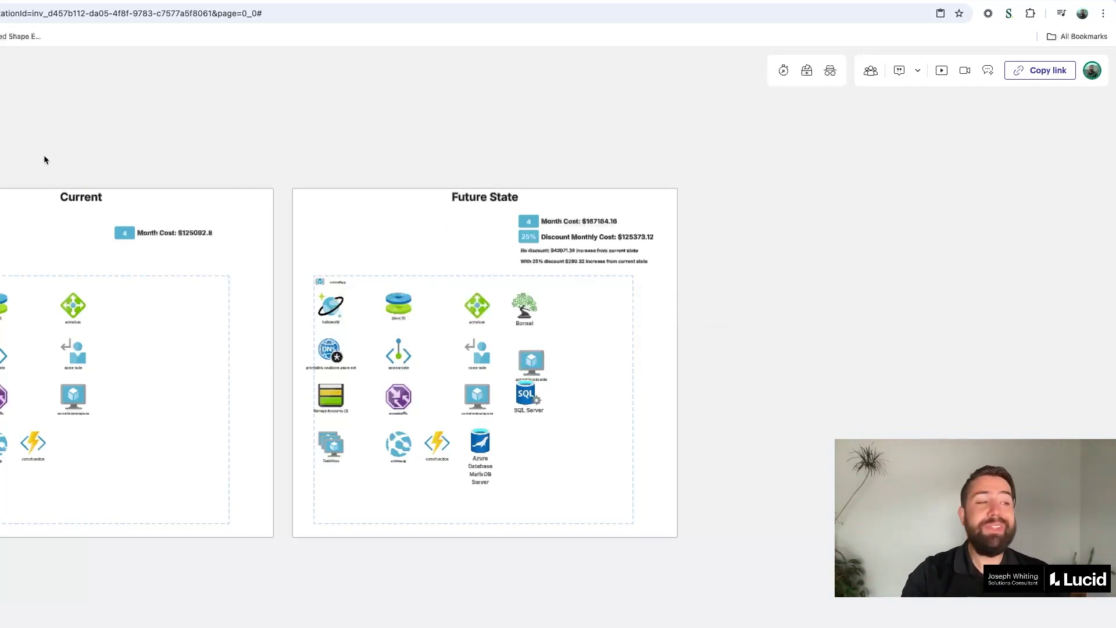
{"action": "scroll", "coordinate": [44, 158], "scroll_direction": "up", "scroll_amount": 3}
{"action": "scroll", "coordinate": [44, 159], "scroll_direction": "right", "scroll_amount": 3}
{"action": "scroll", "coordinate": [43, 160], "scroll_direction": "down", "scroll_amount": 2}
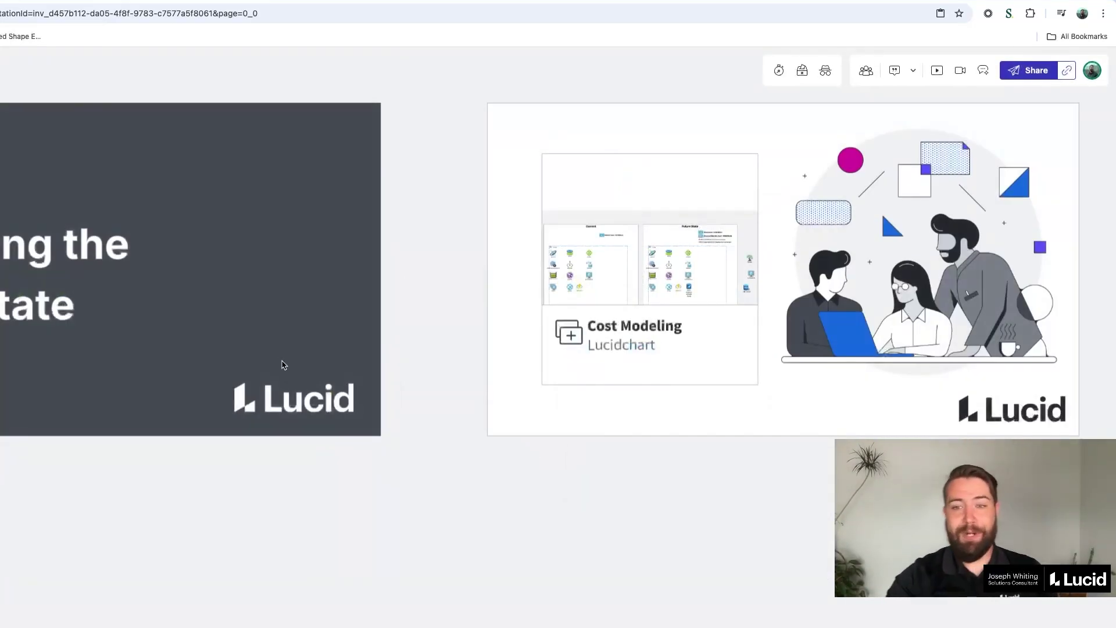
- Expand the embedded Planning board and zoom into its May–August timeline of work-item cards
{"action": "scroll", "coordinate": [511, 484], "scroll_direction": "down", "scroll_amount": 3}
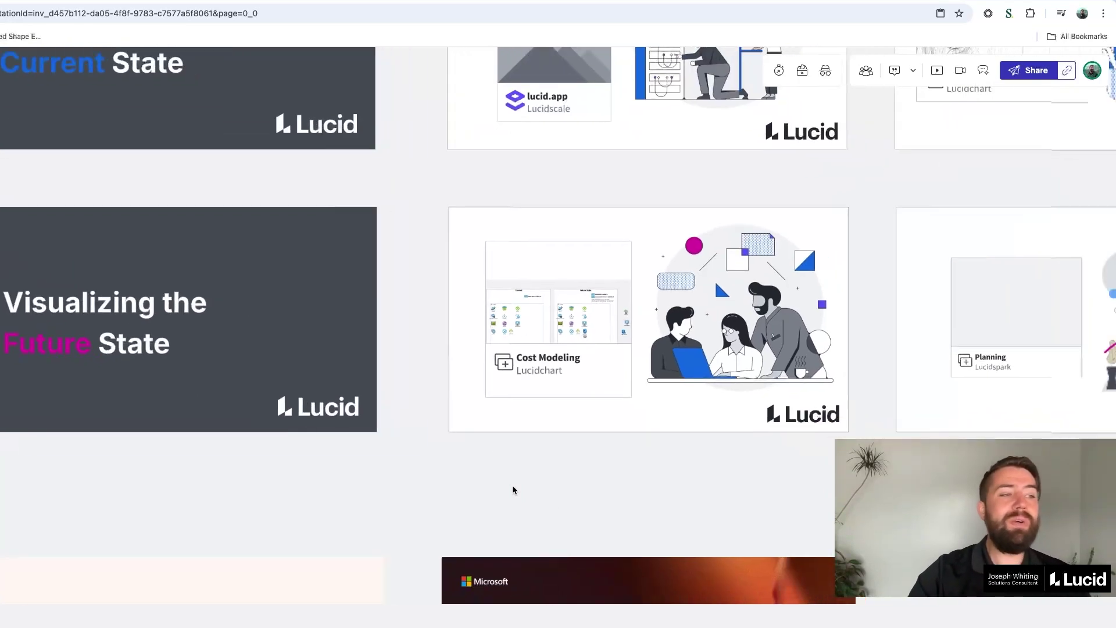
{"action": "scroll", "coordinate": [512, 490], "scroll_direction": "right", "scroll_amount": 10}
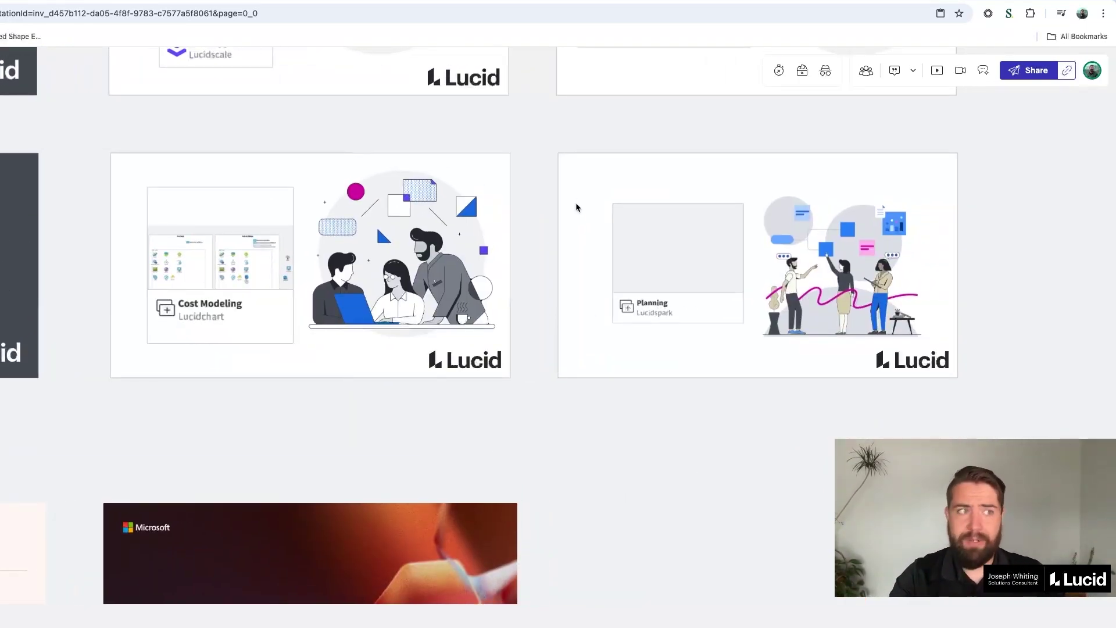
{"action": "left_click", "coordinate": [652, 258]}
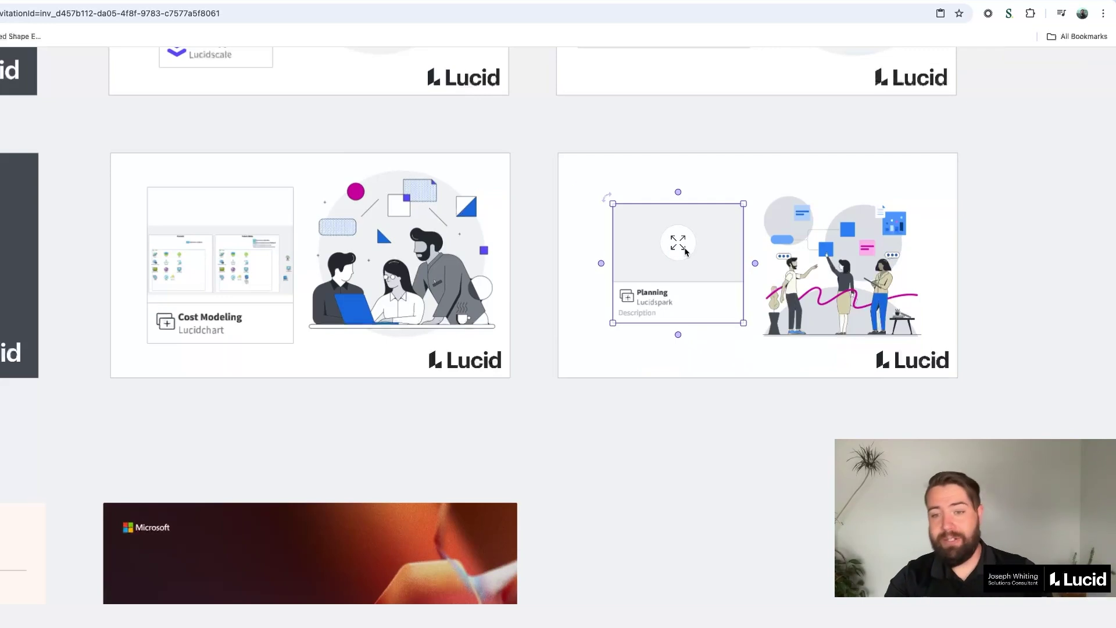
{"action": "left_click", "coordinate": [685, 250]}
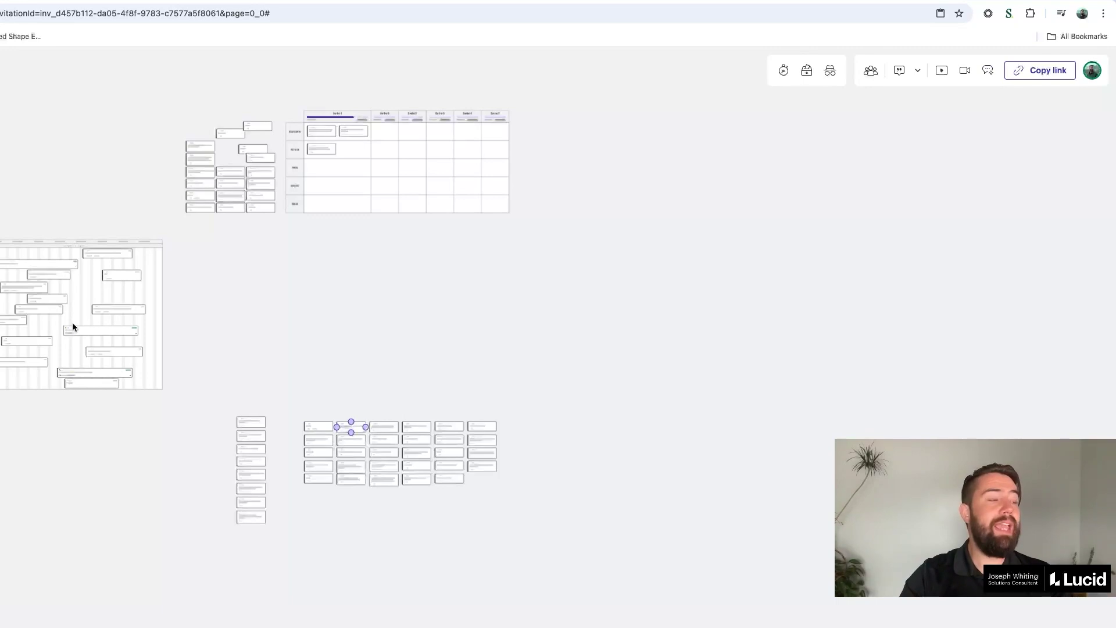
{"action": "scroll", "coordinate": [72, 322], "scroll_direction": "up", "scroll_amount": 3}
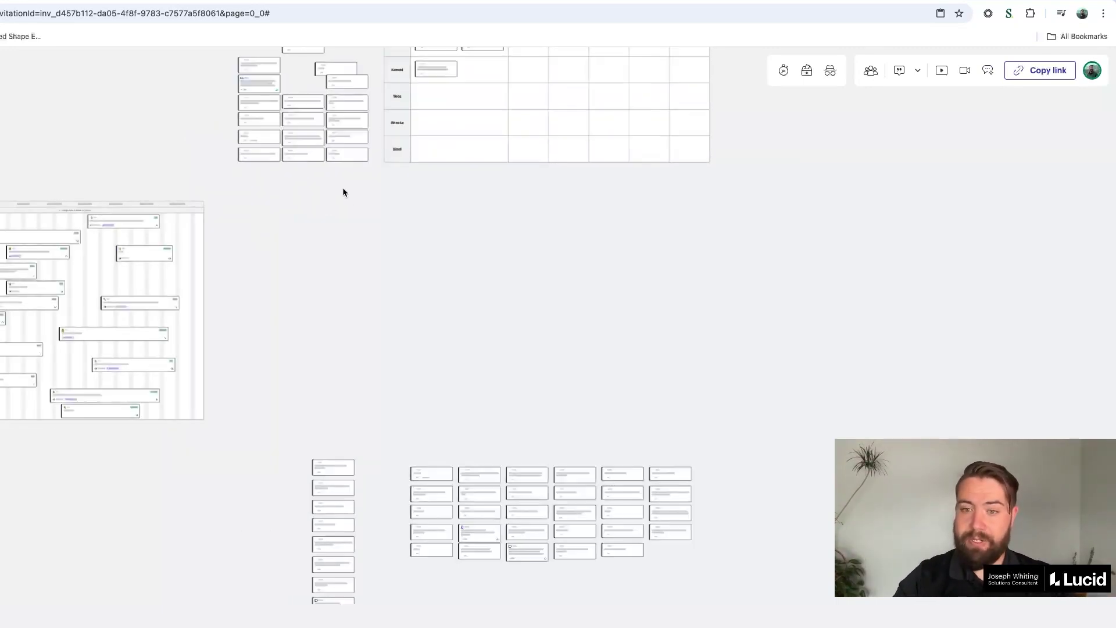
{"action": "scroll", "coordinate": [16, 294], "scroll_direction": "up", "scroll_amount": 10}
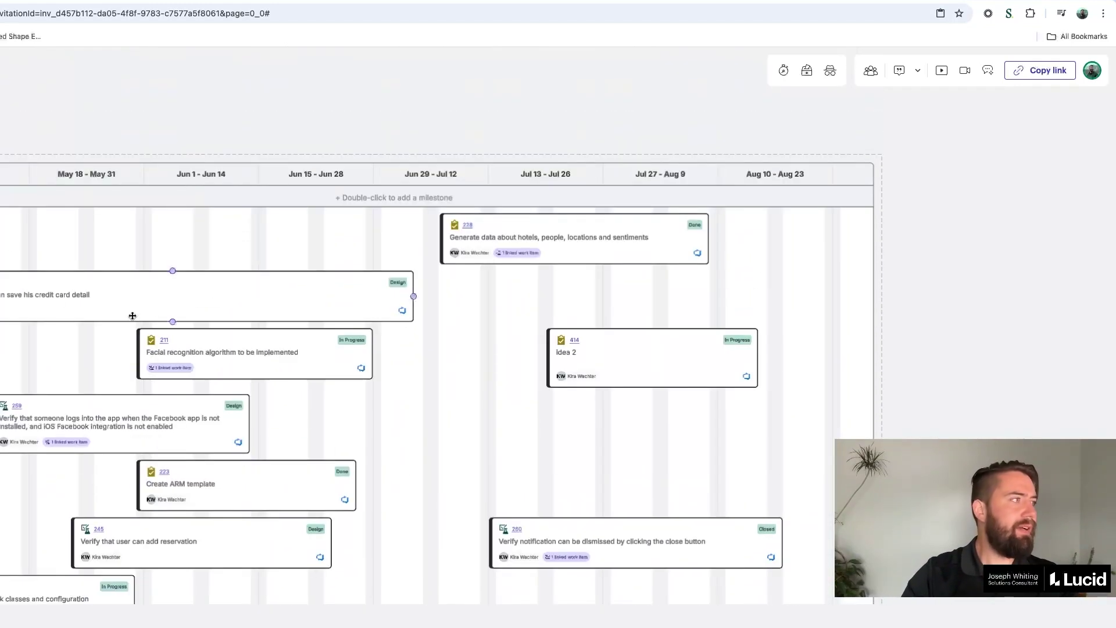
- Push the credit card detail card later along the timeline
{"action": "left_click", "coordinate": [595, 248]}
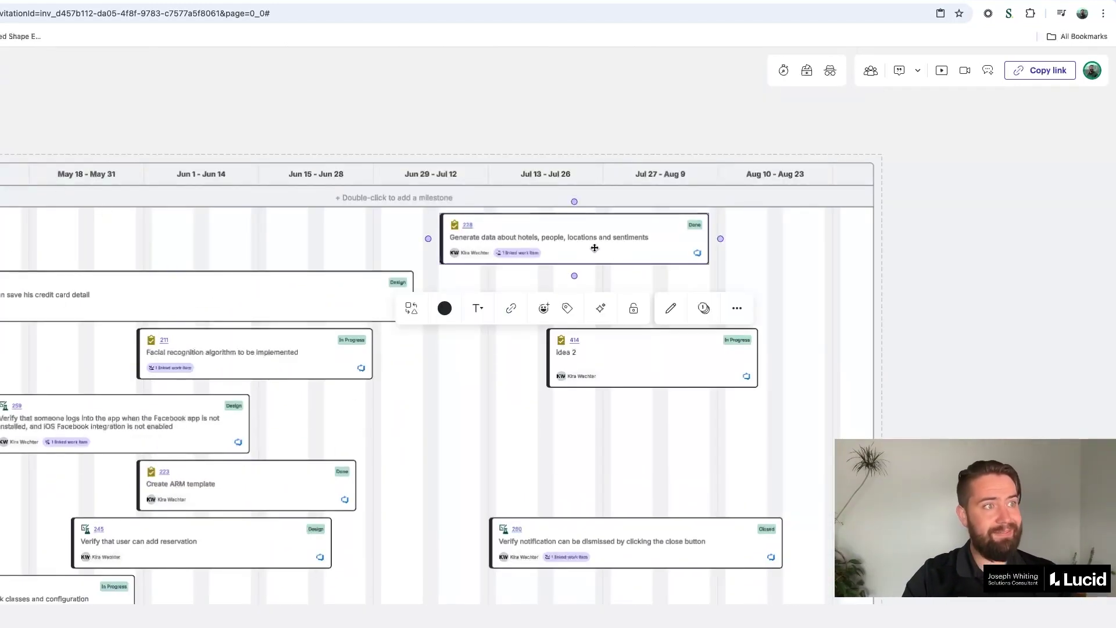
{"action": "left_click", "coordinate": [93, 311]}
{"action": "left_click", "coordinate": [639, 340]}
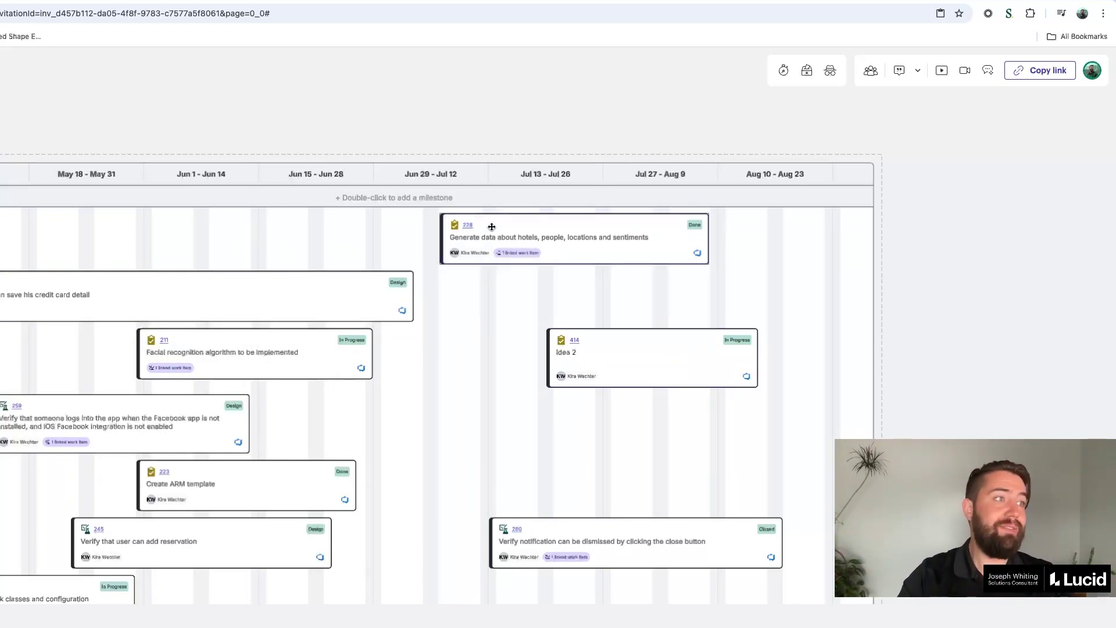
{"action": "left_click", "coordinate": [243, 282]}
{"action": "left_click_drag", "start_coordinate": [323, 302], "coordinate": [601, 303]}
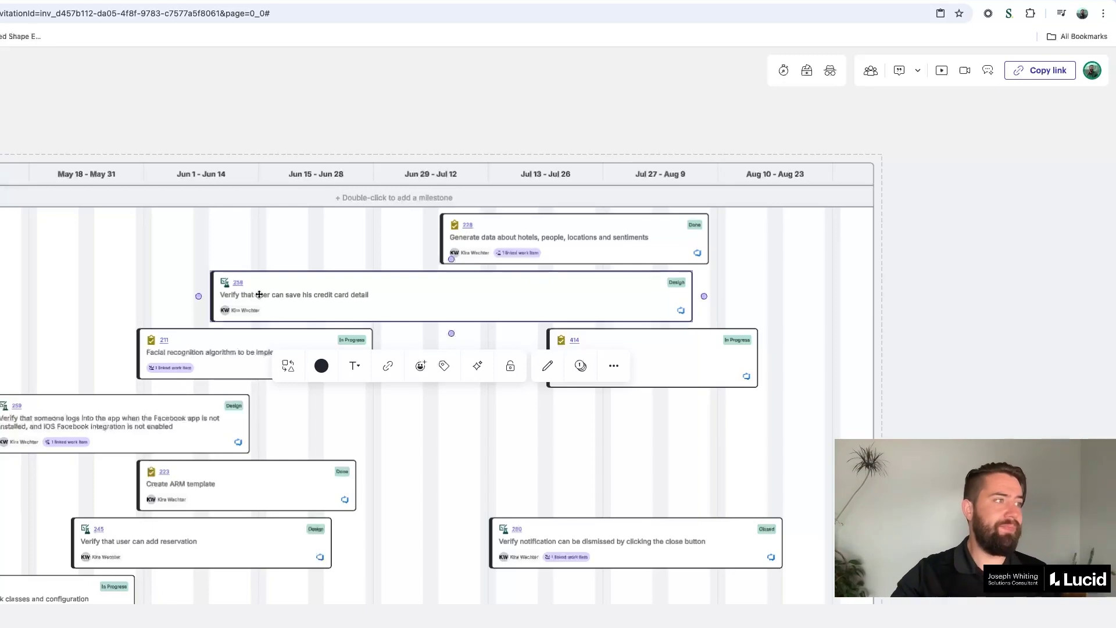
- Move Facial recognition card 211 earlier and show its linked work item 163
{"action": "left_click_drag", "start_coordinate": [238, 355], "coordinate": [118, 368]}
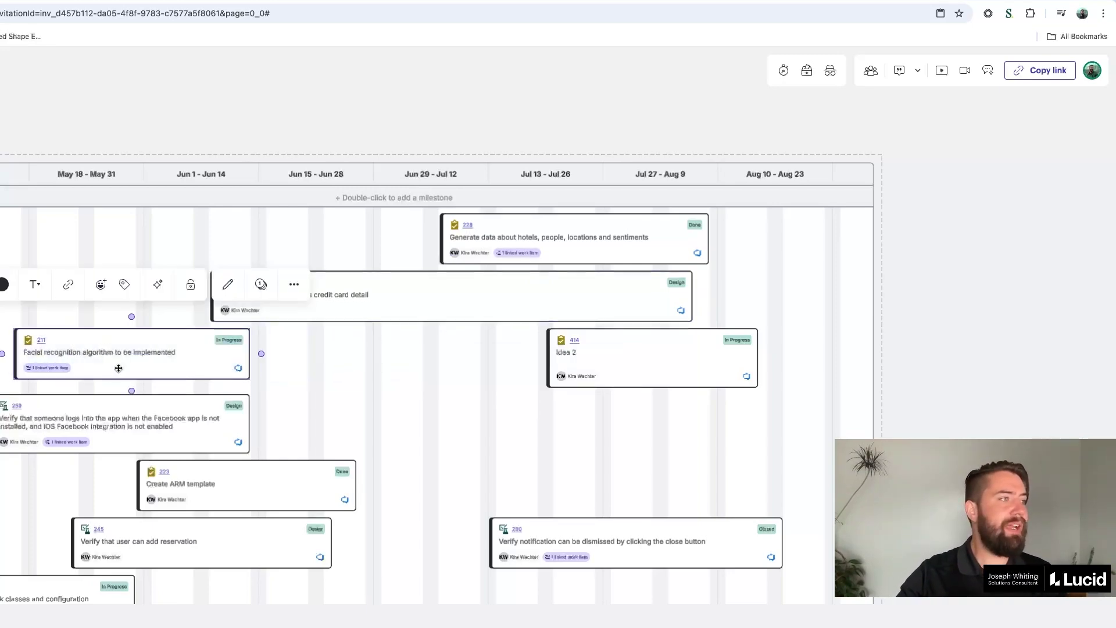
{"action": "scroll", "coordinate": [47, 369], "scroll_direction": "up", "scroll_amount": 5}
{"action": "left_click", "coordinate": [63, 370]}
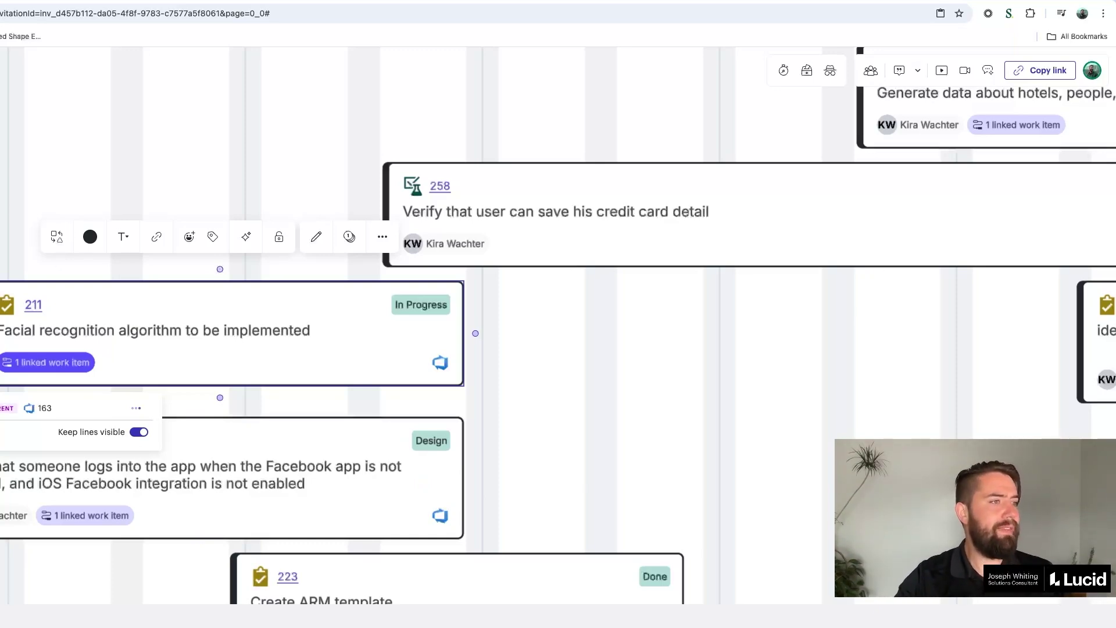
{"action": "scroll", "coordinate": [64, 349], "scroll_direction": "down", "scroll_amount": 8}
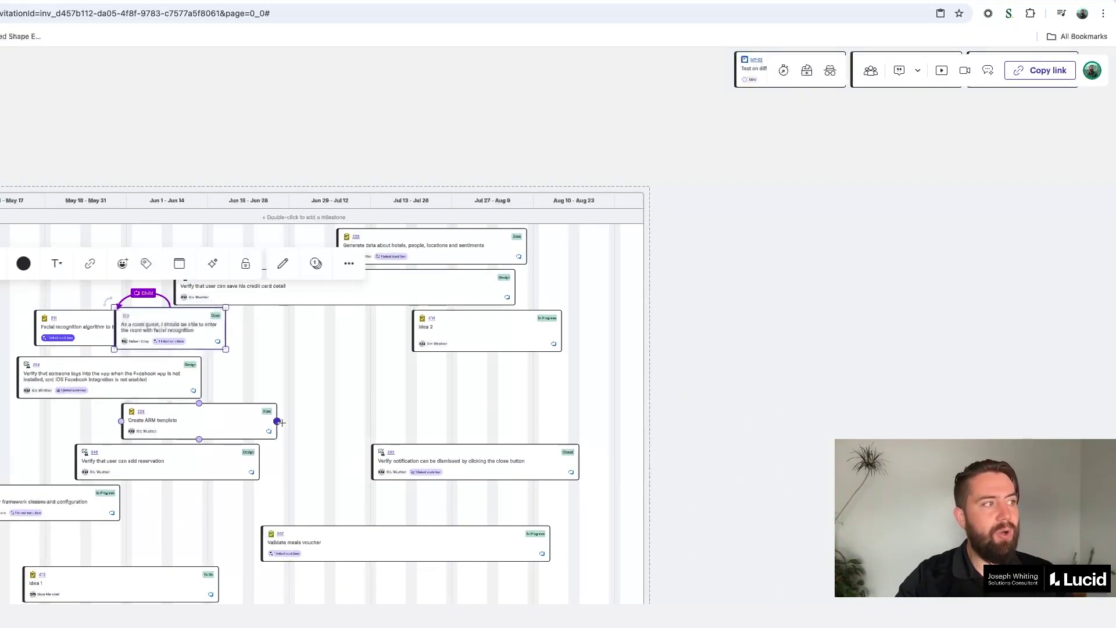
- Link cards with successor and Child relationships, then move Idea 2 to mid-June and lengthen it
{"action": "left_click_drag", "start_coordinate": [279, 422], "coordinate": [395, 474]}
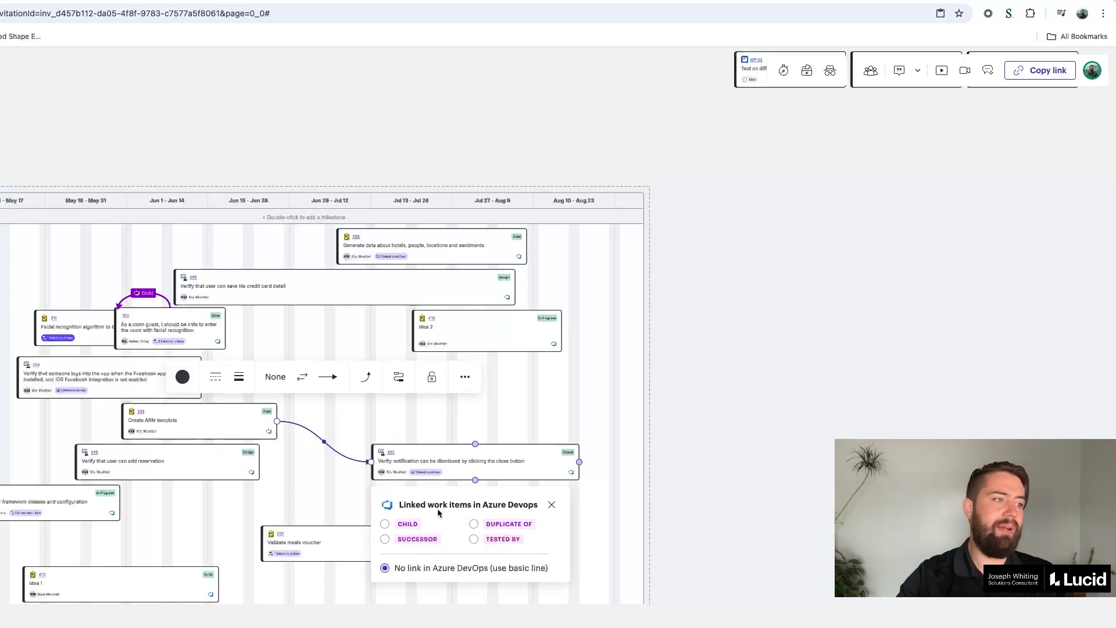
{"action": "left_click", "coordinate": [388, 540]}
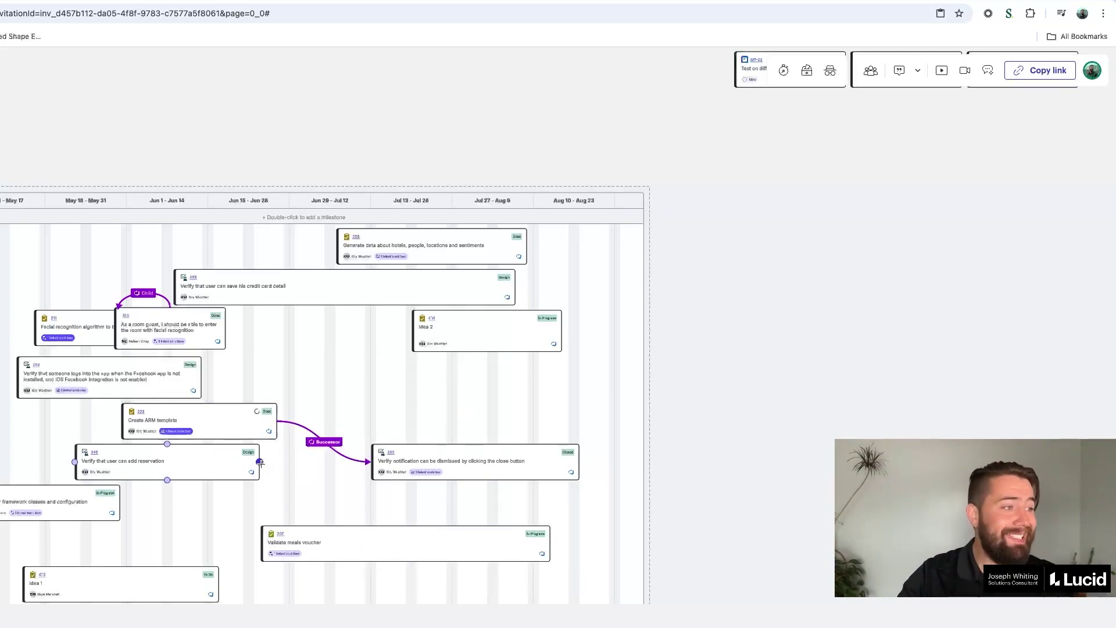
{"action": "left_click_drag", "start_coordinate": [260, 462], "coordinate": [307, 539]}
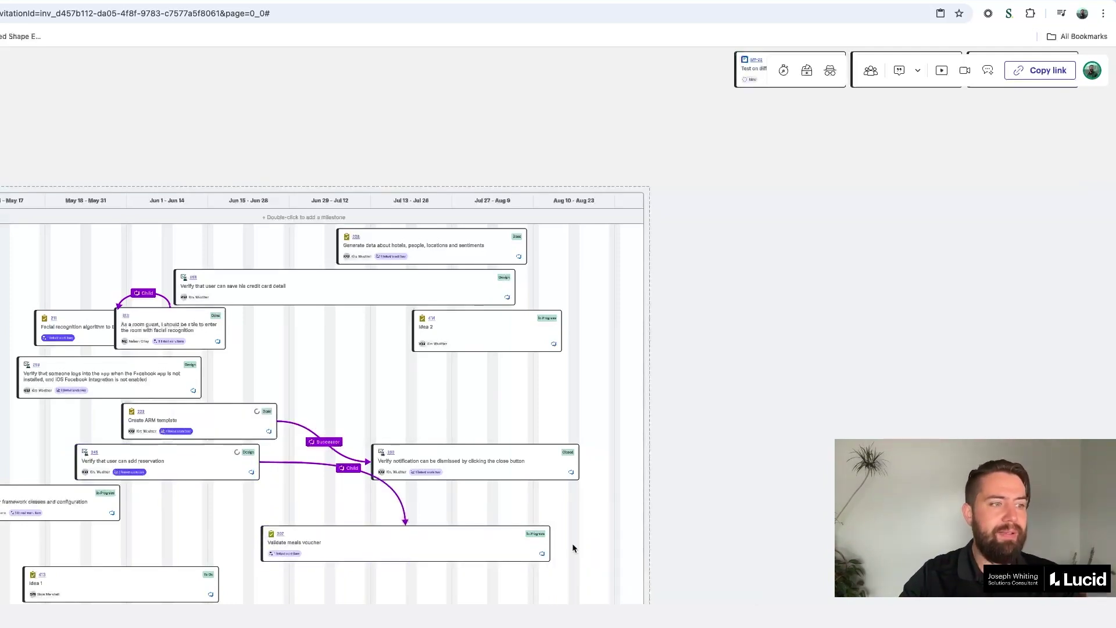
{"action": "left_click", "coordinate": [569, 546]}
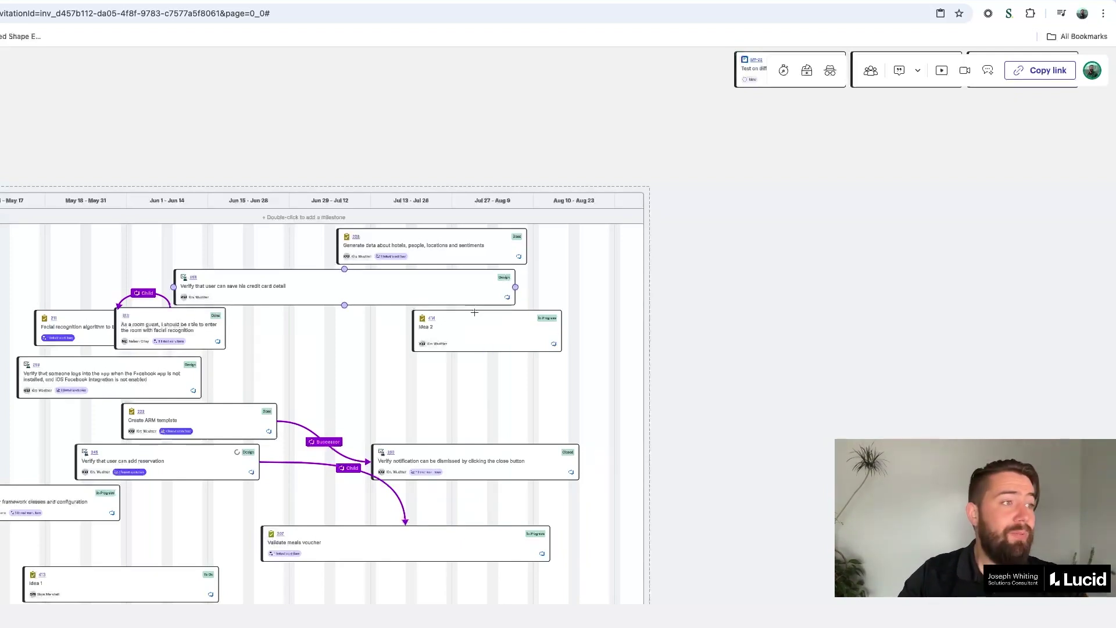
{"action": "left_click_drag", "start_coordinate": [476, 317], "coordinate": [324, 317]}
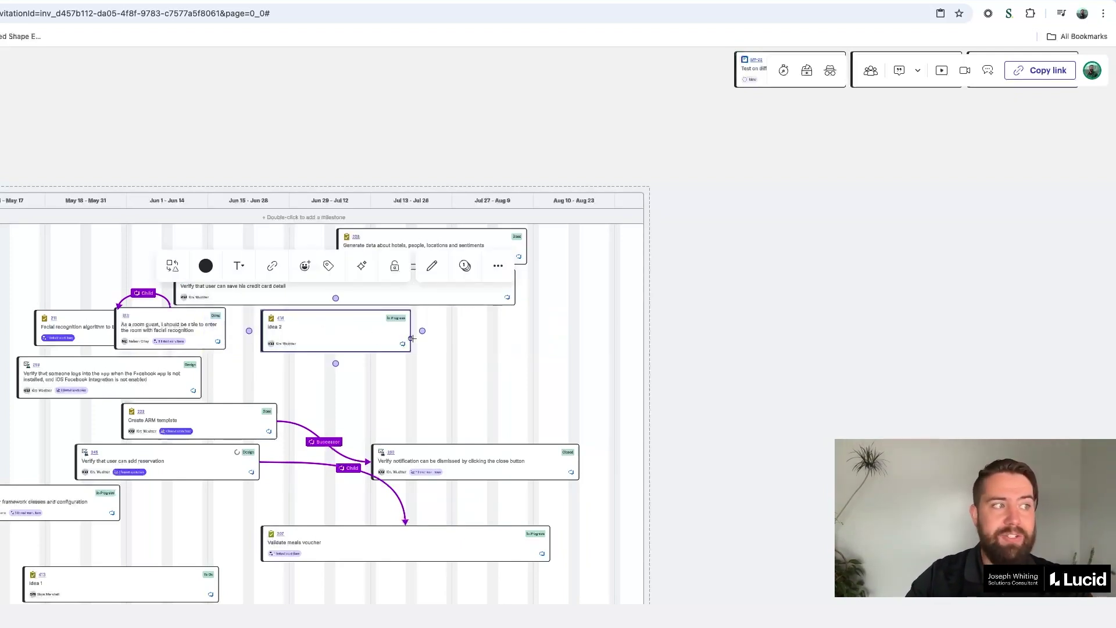
{"action": "left_click_drag", "start_coordinate": [412, 339], "coordinate": [614, 339]}
- Review Idea 2's card details fields, then close the panel to reach the sprint board
{"action": "left_click", "coordinate": [534, 266]}
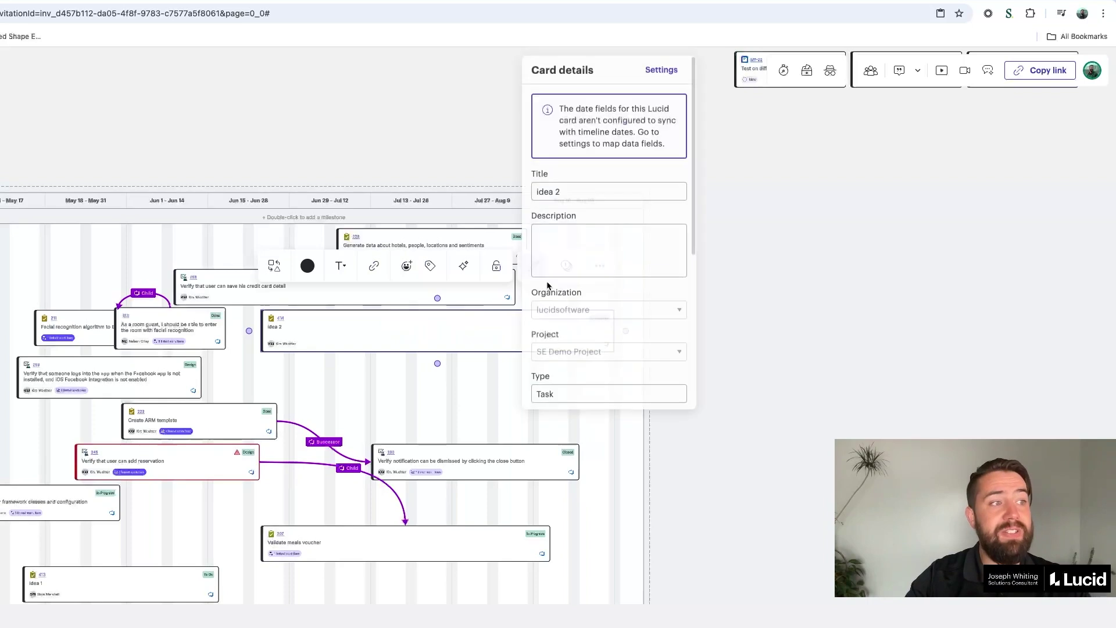
{"action": "scroll", "coordinate": [596, 396], "scroll_direction": "down", "scroll_amount": 5}
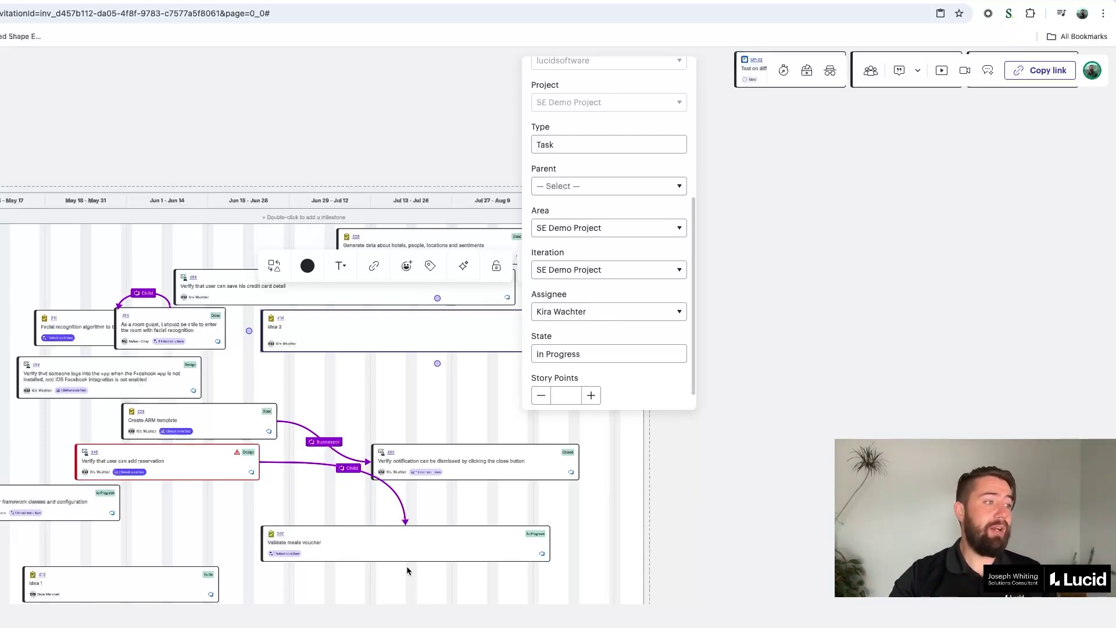
{"action": "left_click", "coordinate": [675, 481]}
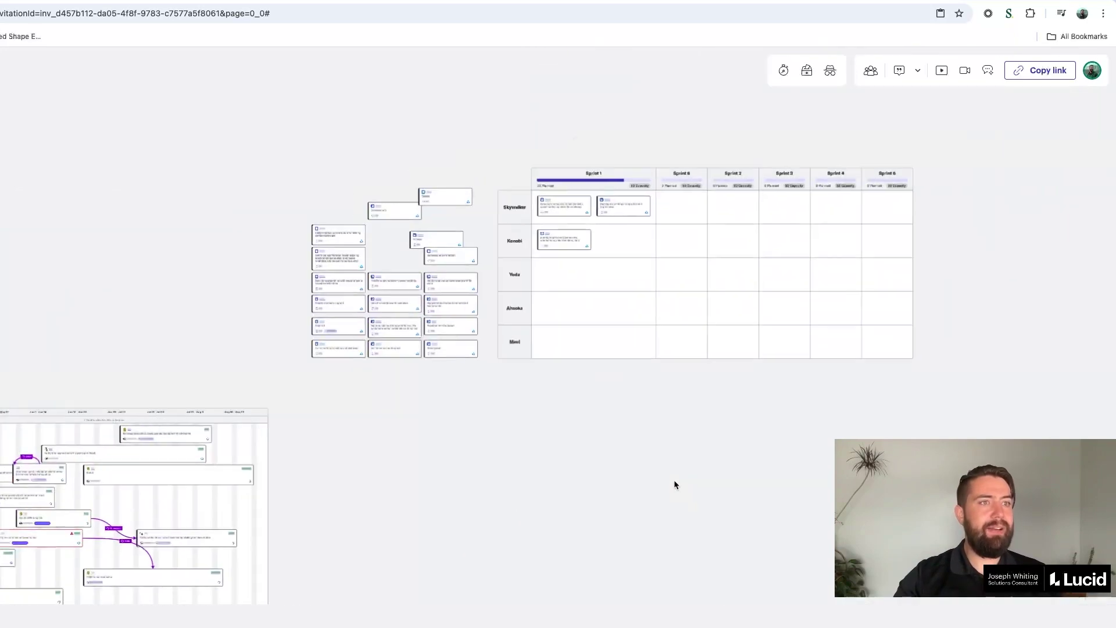
- Plan MP-56, server settings, database structure and Development cards into Yoda, Kenobi and Ahsoka's Sprint 6
{"action": "scroll", "coordinate": [674, 485], "scroll_direction": "right", "scroll_amount": 10}
{"action": "scroll", "coordinate": [474, 492], "scroll_direction": "up", "scroll_amount": 3}
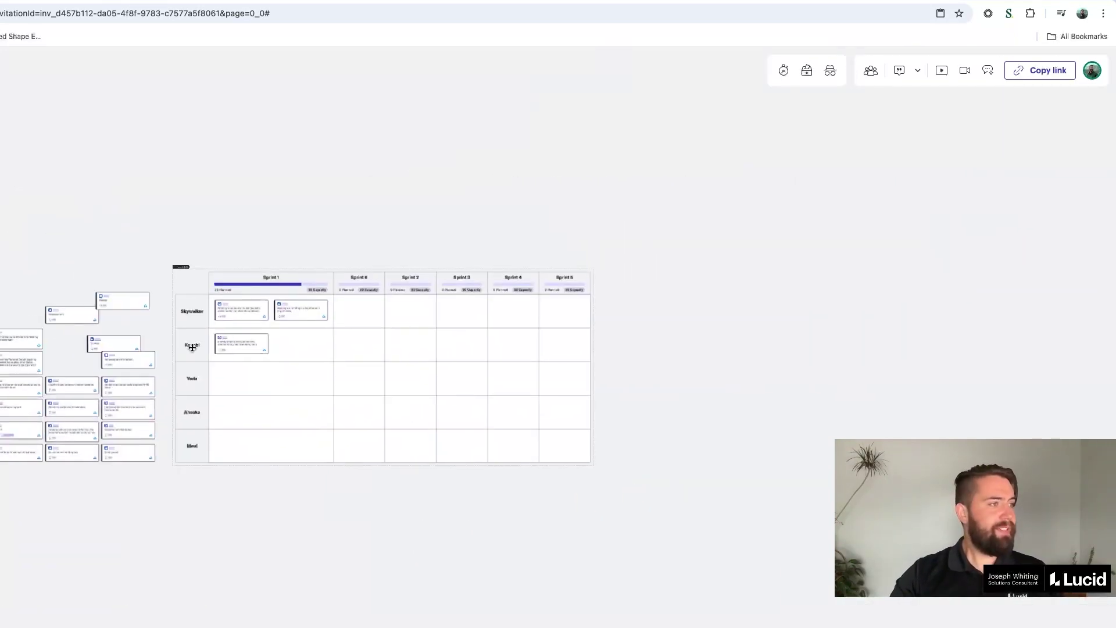
{"action": "scroll", "coordinate": [192, 347], "scroll_direction": "up", "scroll_amount": 5}
{"action": "scroll", "coordinate": [196, 347], "scroll_direction": "down", "scroll_amount": 2}
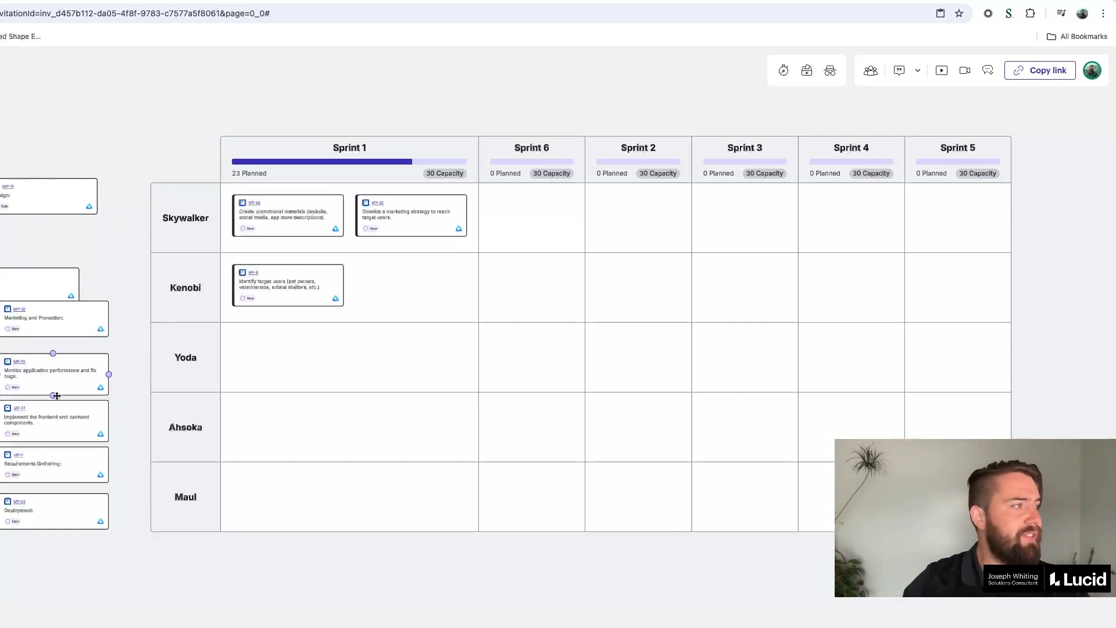
{"action": "left_click_drag", "start_coordinate": [55, 382], "coordinate": [518, 355]}
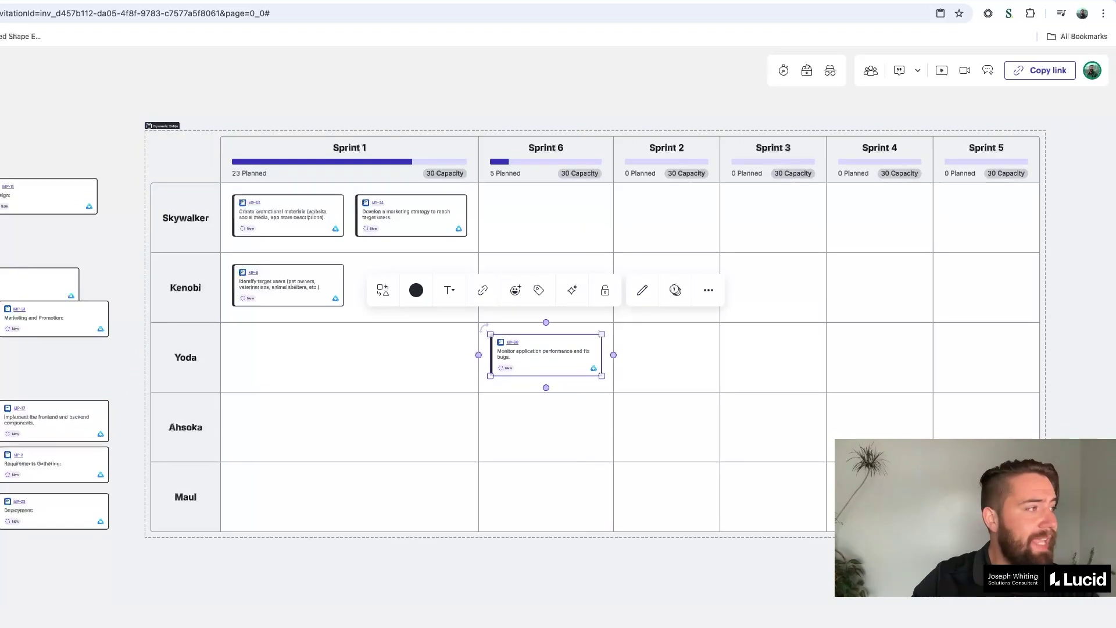
{"action": "left_click_drag", "start_coordinate": [54, 371], "coordinate": [547, 366]}
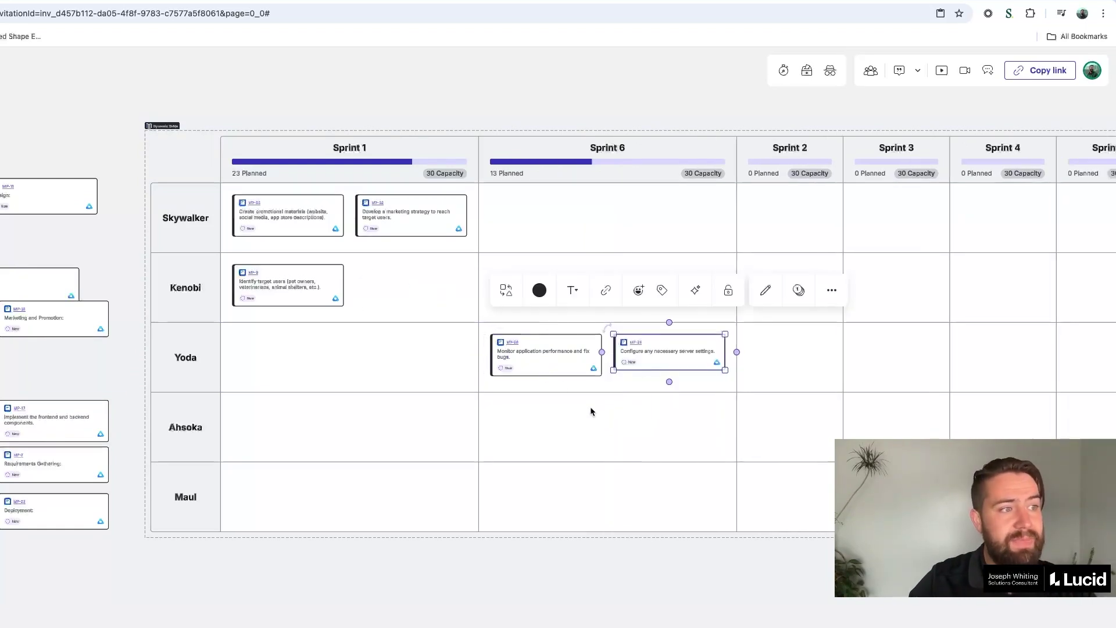
{"action": "left_click_drag", "start_coordinate": [40, 284], "coordinate": [552, 287]}
{"action": "left_click_drag", "start_coordinate": [41, 244], "coordinate": [646, 459]}
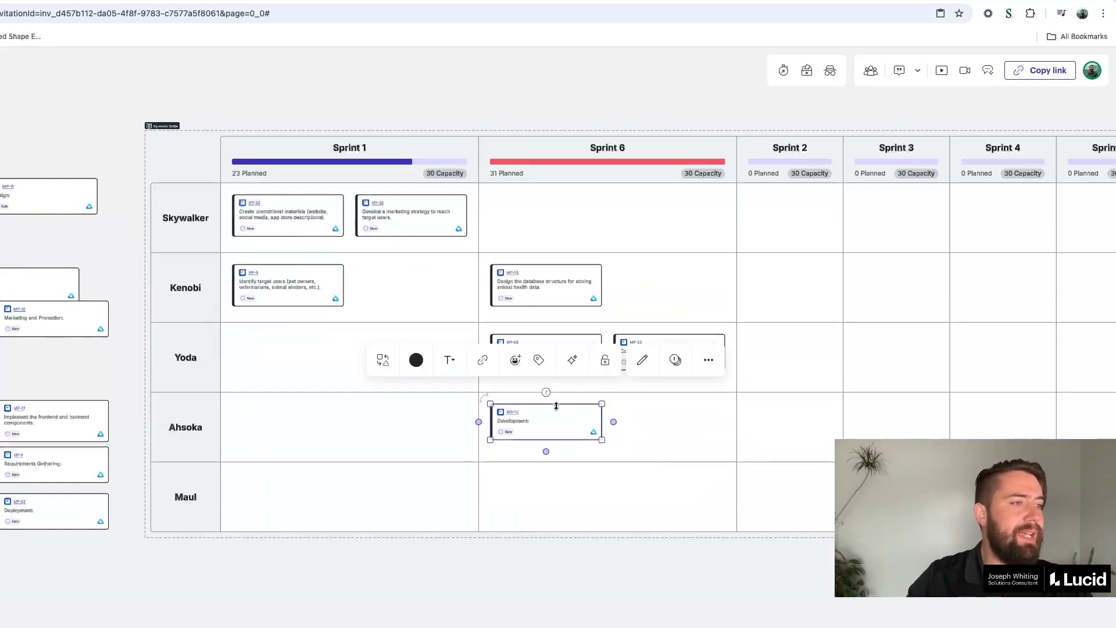
- Plan Development, Marketing and Promotion, and veterinarian partnerships cards into Sprint 2 for Kenobi, Ahsoka, Skywalker
{"action": "left_click_drag", "start_coordinate": [536, 413], "coordinate": [790, 304]}
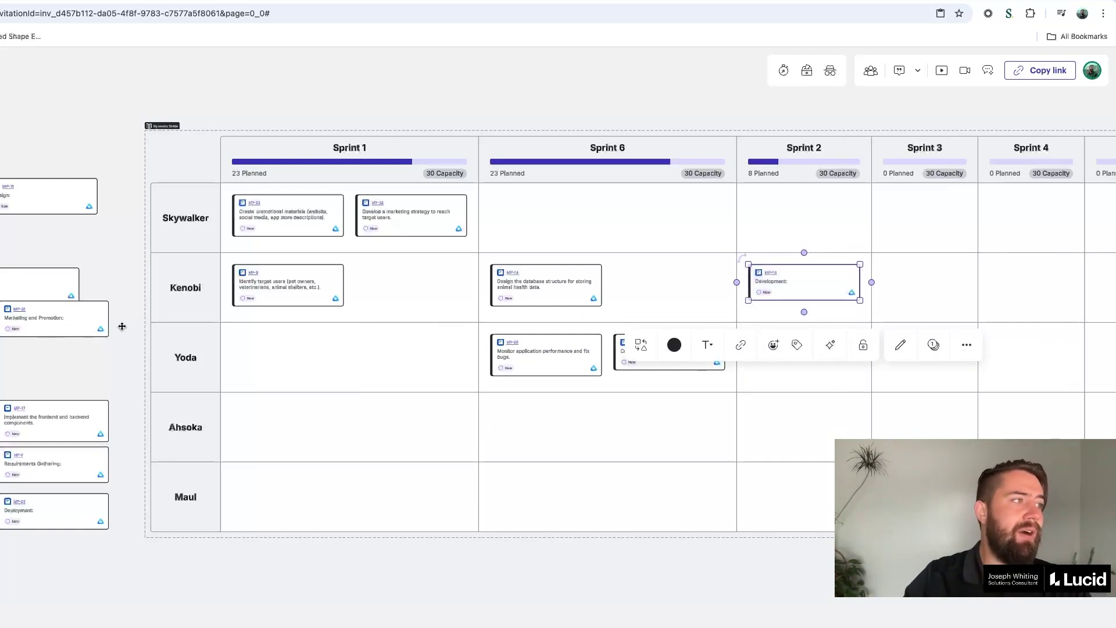
{"action": "left_click_drag", "start_coordinate": [794, 423], "coordinate": [794, 423]}
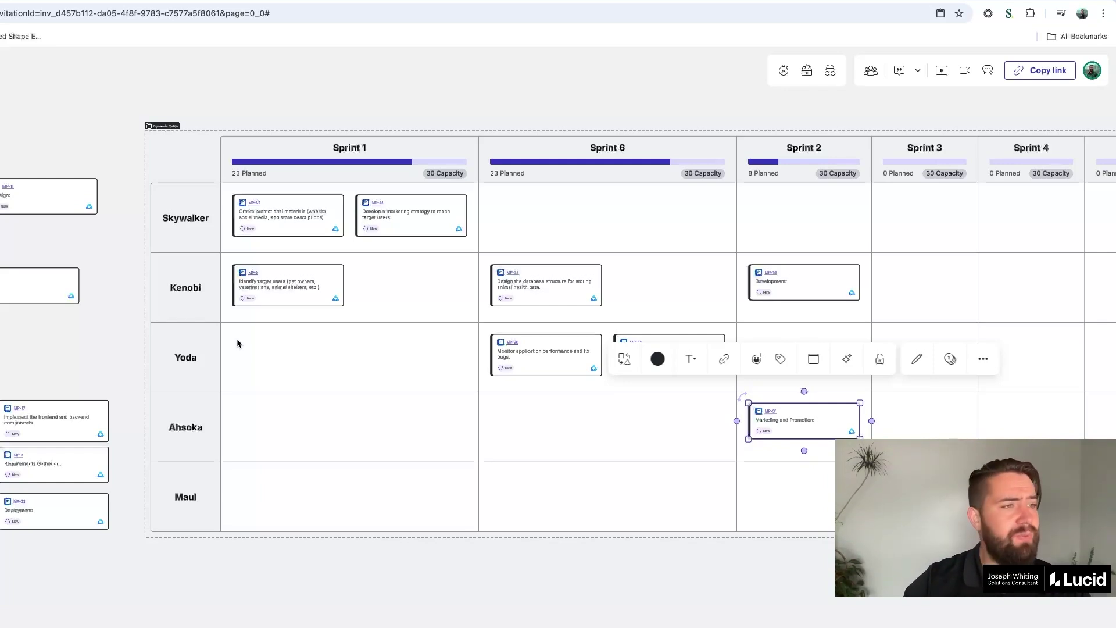
{"action": "left_click_drag", "start_coordinate": [6, 347], "coordinate": [759, 223]}
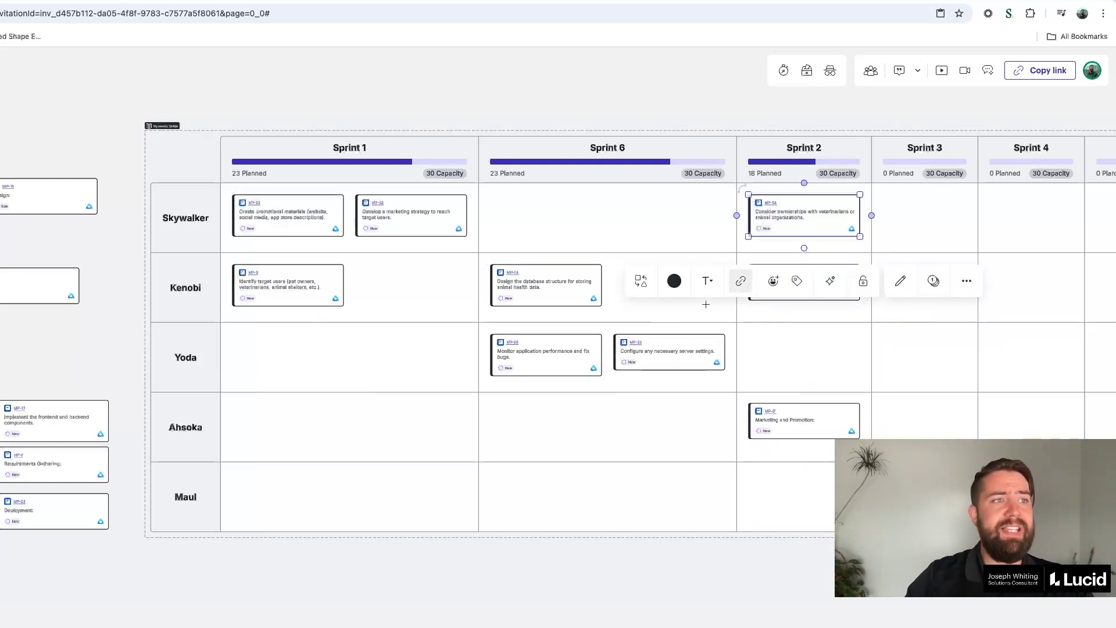
{"action": "left_click", "coordinate": [156, 127]}
{"action": "left_click", "coordinate": [249, 224]}
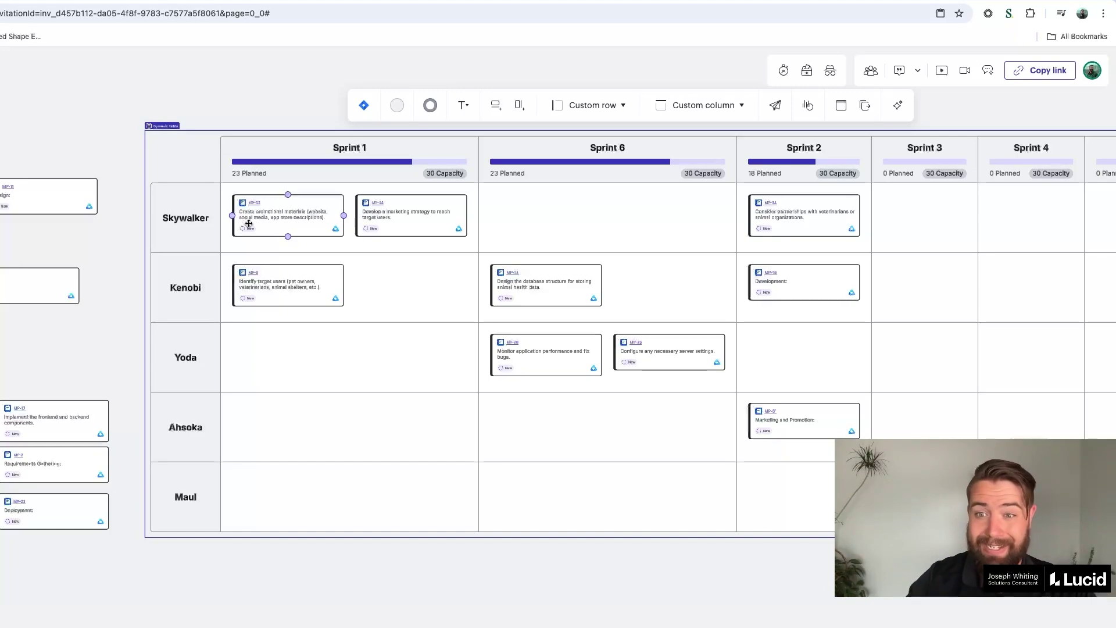
{"action": "scroll", "coordinate": [249, 224], "scroll_direction": "down", "scroll_amount": 5}
- Pan to the block of 29 loose work-item cards and marquee-select them all
{"action": "scroll", "coordinate": [249, 224], "scroll_direction": "down", "scroll_amount": 5}
{"action": "scroll", "coordinate": [249, 224], "scroll_direction": "down", "scroll_amount": 5}
{"action": "scroll", "coordinate": [248, 223], "scroll_direction": "right", "scroll_amount": 3}
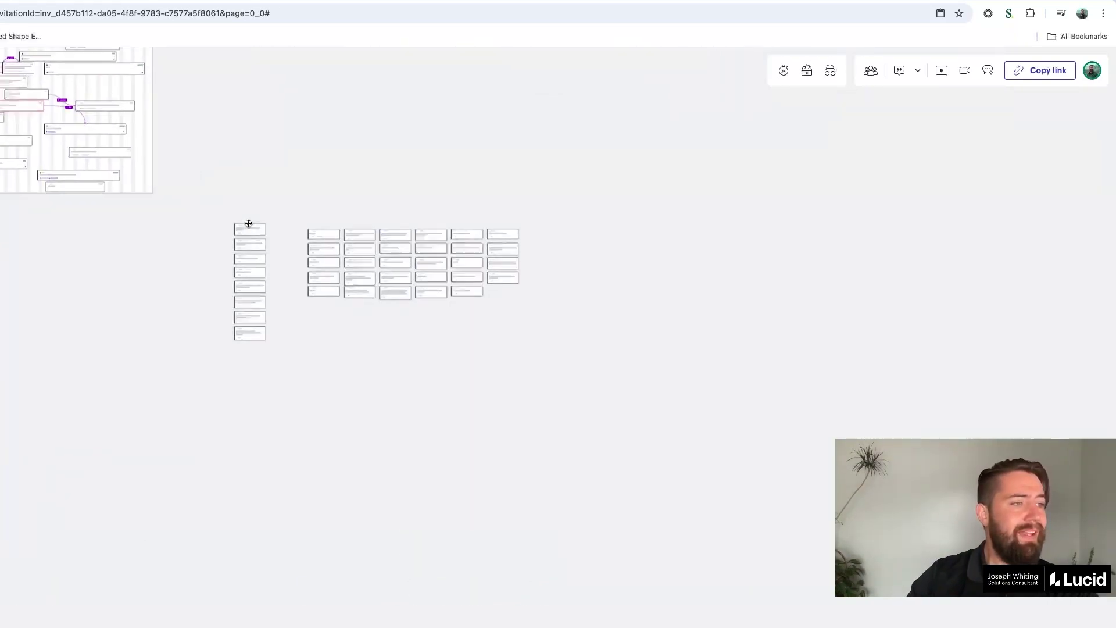
{"action": "scroll", "coordinate": [249, 224], "scroll_direction": "down", "scroll_amount": 2}
{"action": "left_click", "coordinate": [326, 217]}
{"action": "scroll", "coordinate": [326, 217], "scroll_direction": "up", "scroll_amount": 5}
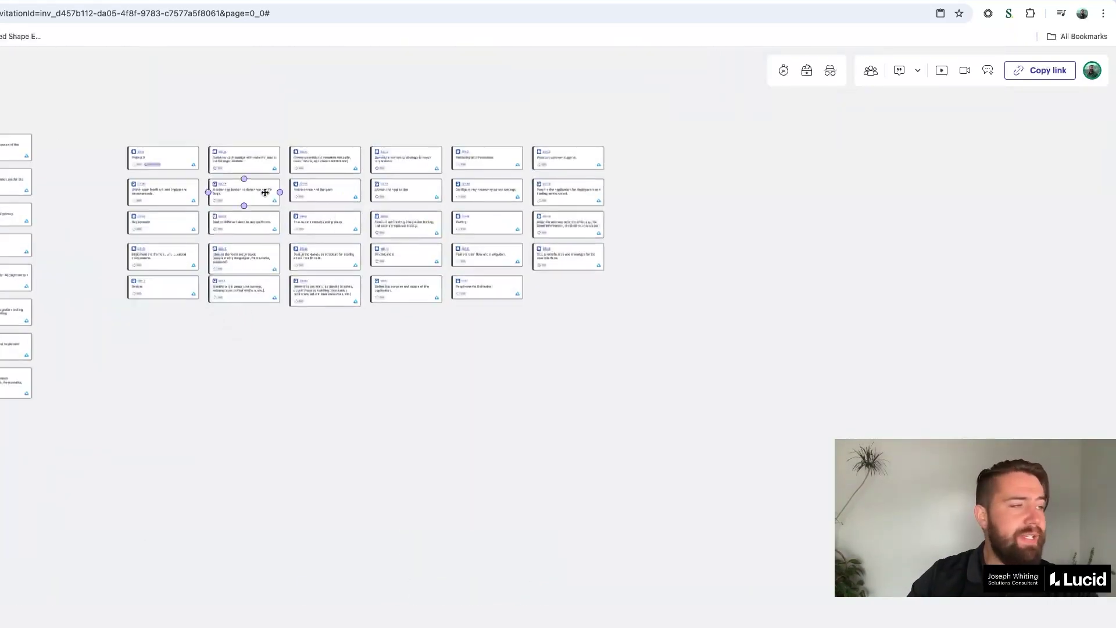
{"action": "scroll", "coordinate": [266, 192], "scroll_direction": "up", "scroll_amount": 3}
{"action": "left_click_drag", "start_coordinate": [21, 117], "coordinate": [890, 496]}
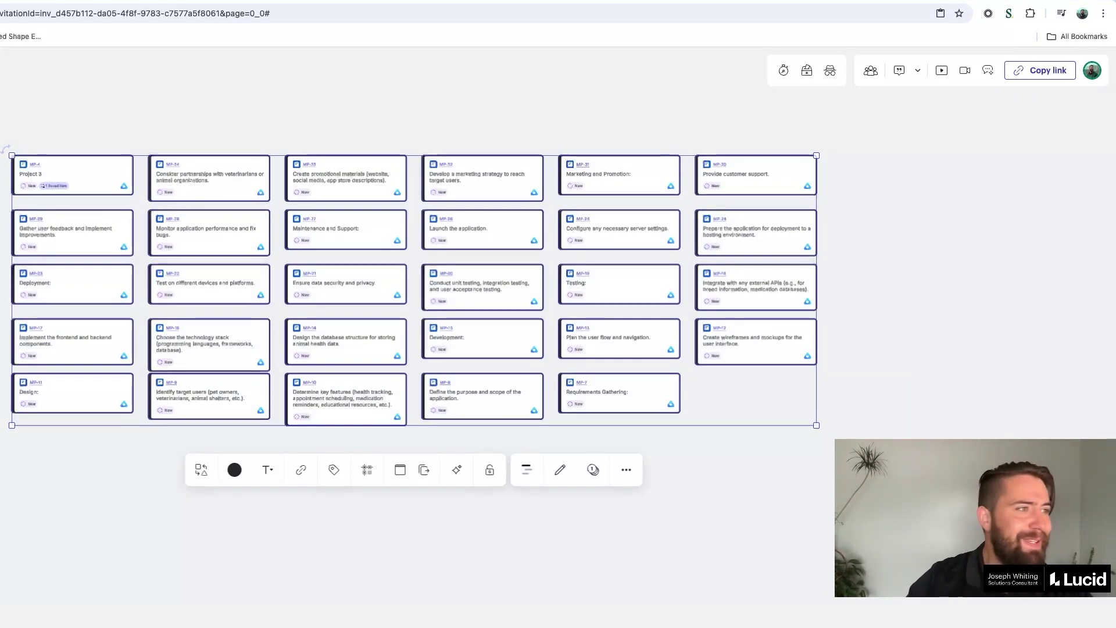
- Convert the selected cards into a Dynamic Table and review its Assignee row options
{"action": "left_click", "coordinate": [409, 471]}
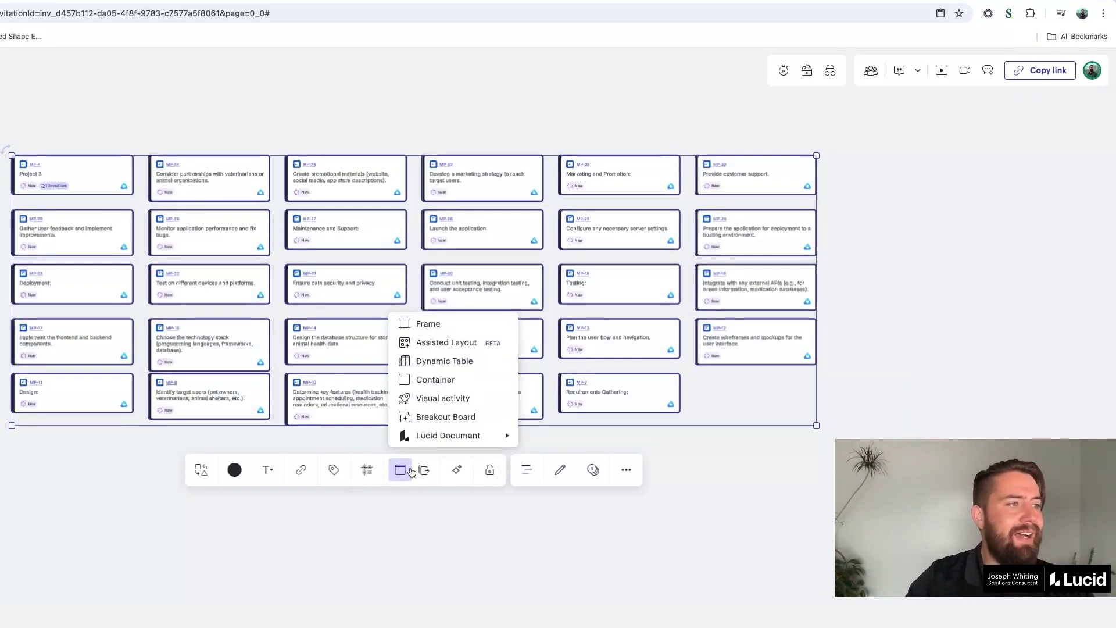
{"action": "left_click", "coordinate": [444, 360]}
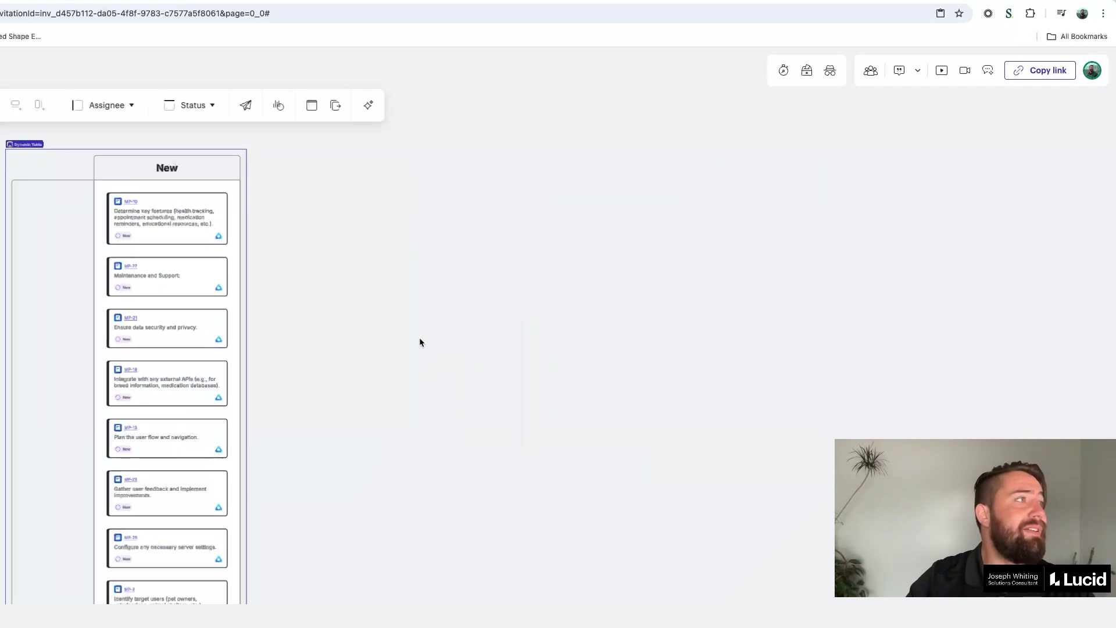
{"action": "left_click", "coordinate": [131, 107]}
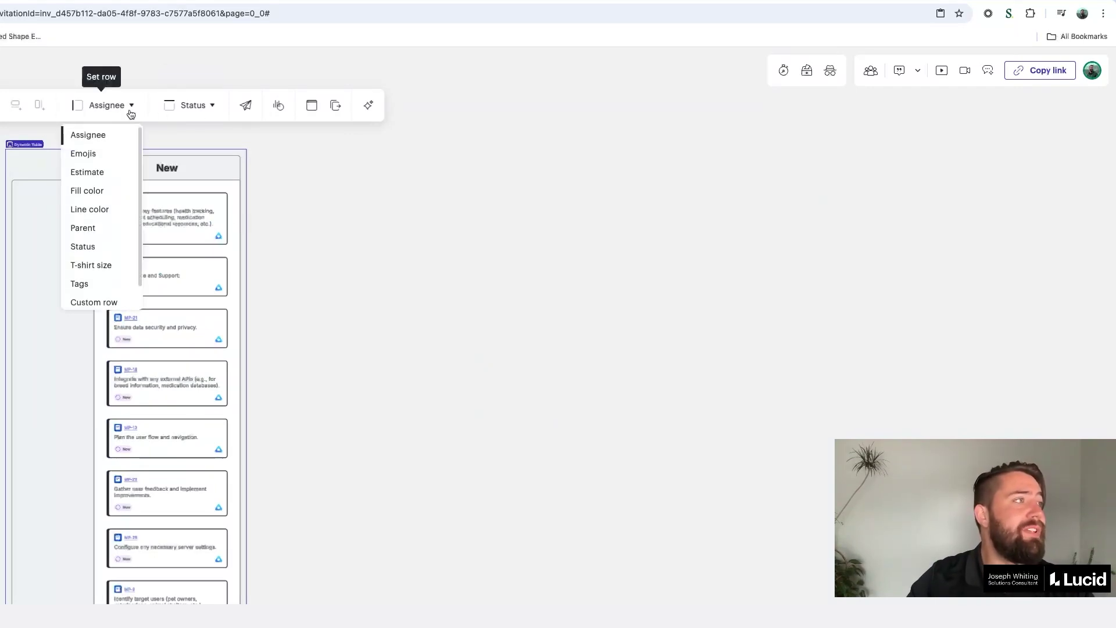
{"action": "scroll", "coordinate": [314, 299], "scroll_direction": "down", "scroll_amount": 10}
{"action": "scroll", "coordinate": [314, 299], "scroll_direction": "left", "scroll_amount": 3}
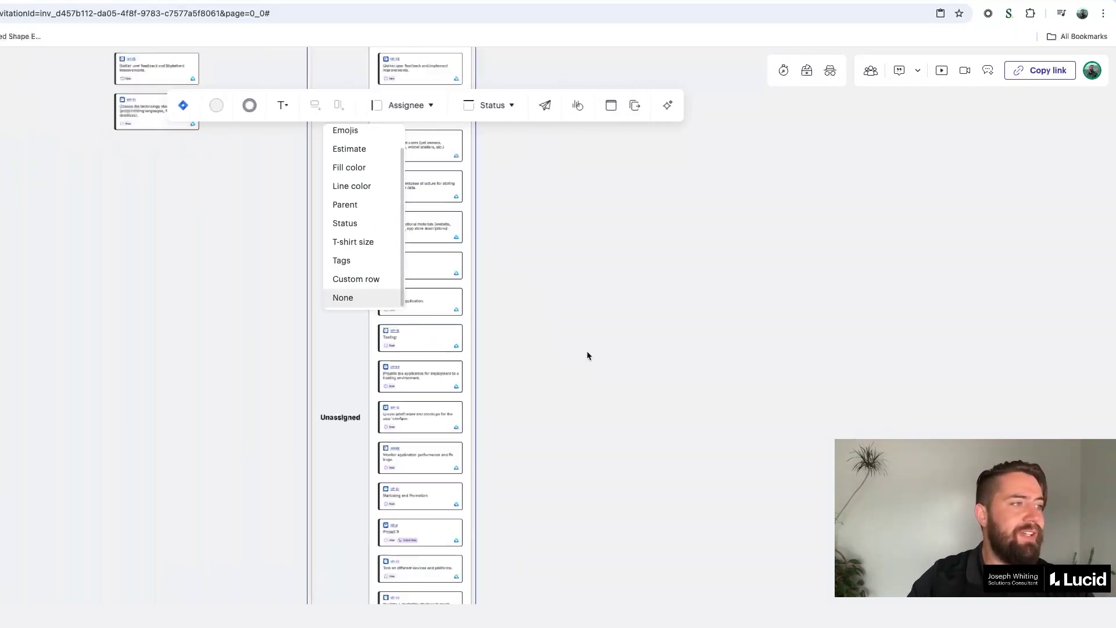
{"action": "scroll", "coordinate": [587, 350], "scroll_direction": "down", "scroll_amount": 6}
{"action": "scroll", "coordinate": [583, 348], "scroll_direction": "up", "scroll_amount": 8}
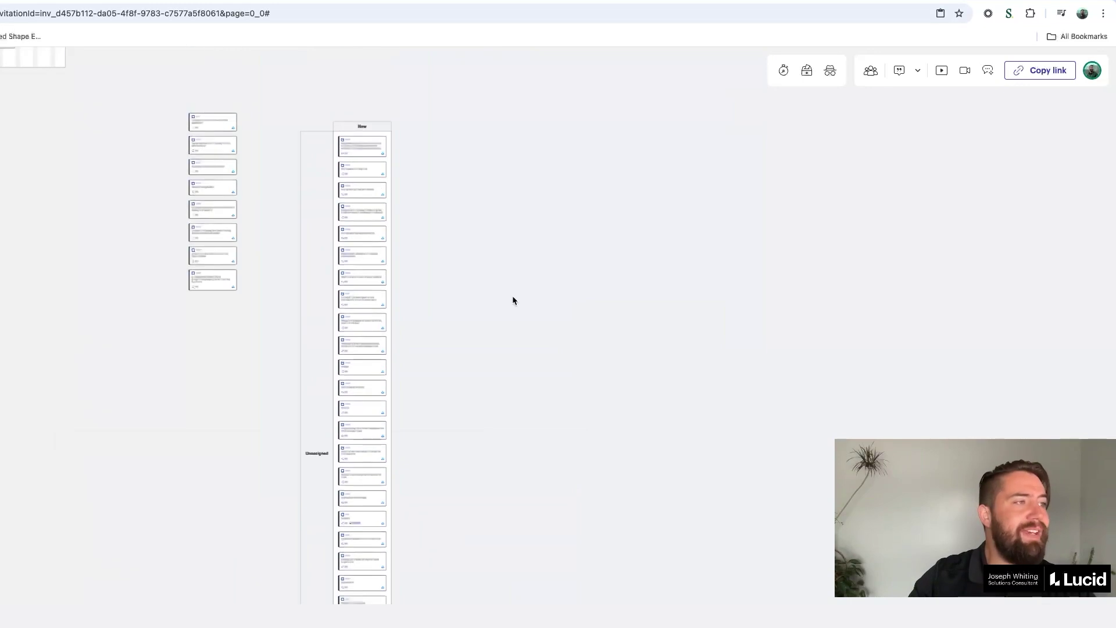
- Open card MP-13's details and view its assignee choices without changing them
{"action": "left_click", "coordinate": [398, 226]}
{"action": "left_click", "coordinate": [528, 293]}
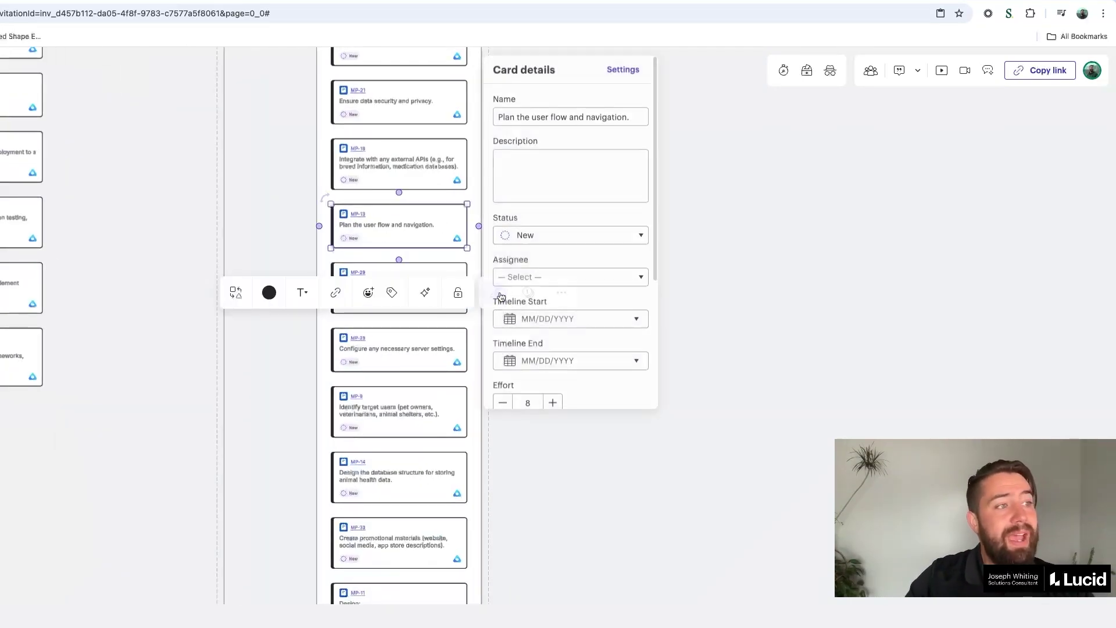
{"action": "left_click", "coordinate": [593, 280]}
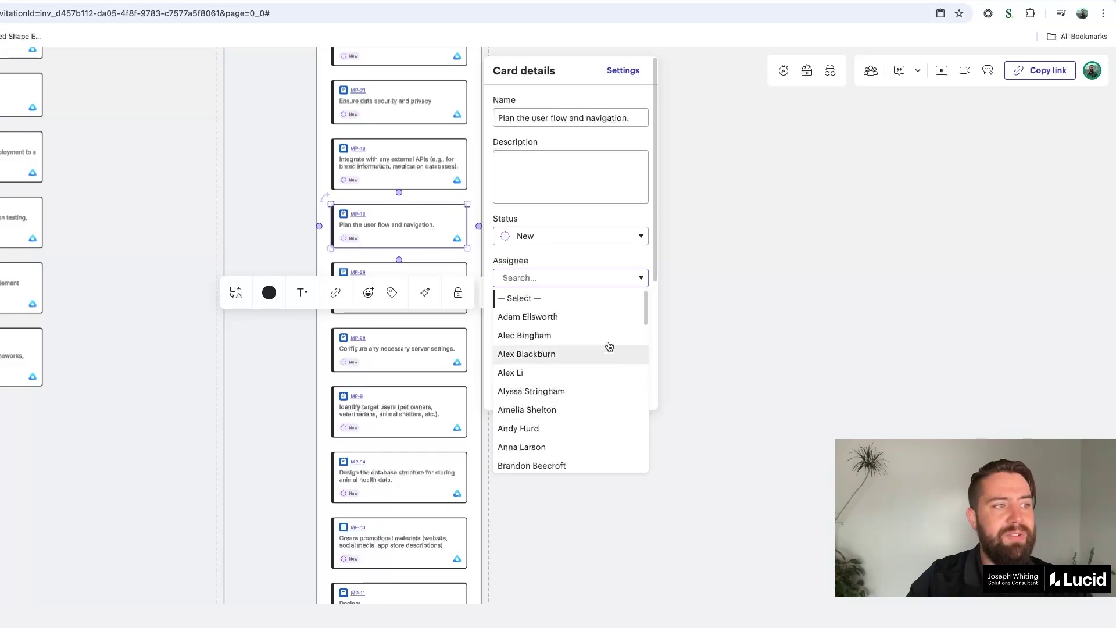
{"action": "left_click", "coordinate": [726, 261]}
- Browse from card MP-29 up to the timeline, selecting then deselecting card 212
{"action": "left_click", "coordinate": [376, 281]}
{"action": "scroll", "coordinate": [376, 281], "scroll_direction": "up", "scroll_amount": 2}
{"action": "scroll", "coordinate": [376, 281], "scroll_direction": "left", "scroll_amount": 2}
{"action": "scroll", "coordinate": [376, 281], "scroll_direction": "down", "scroll_amount": 5}
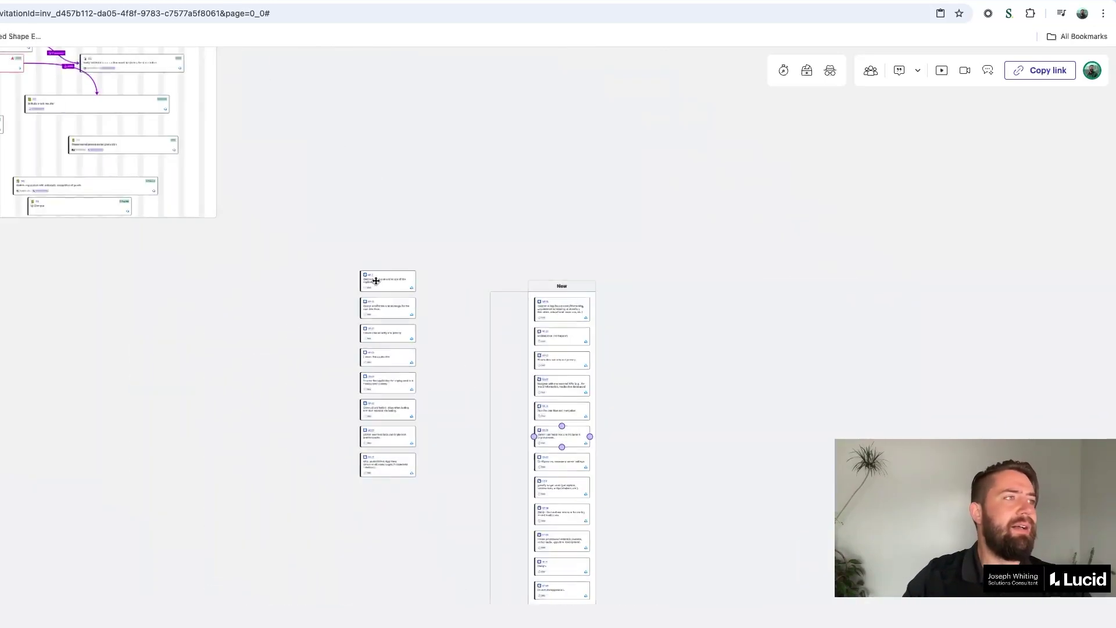
{"action": "scroll", "coordinate": [376, 280], "scroll_direction": "up", "scroll_amount": 5}
{"action": "scroll", "coordinate": [202, 190], "scroll_direction": "up", "scroll_amount": 5}
{"action": "left_click", "coordinate": [379, 262]}
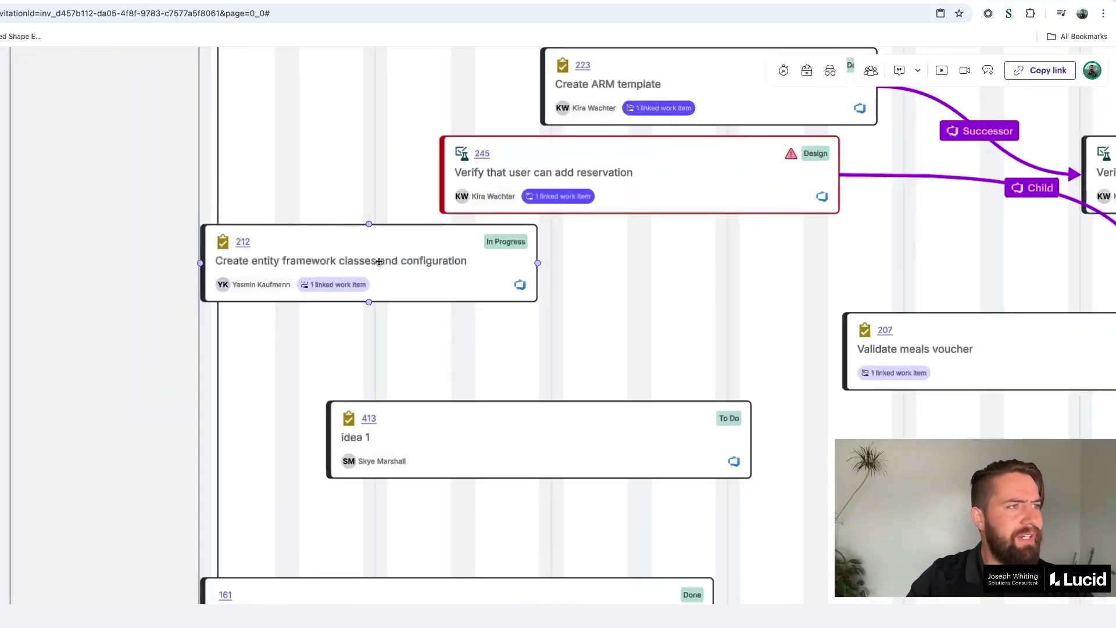
{"action": "left_click", "coordinate": [491, 321]}
{"action": "scroll", "coordinate": [523, 445], "scroll_direction": "down", "scroll_amount": 5}
{"action": "scroll", "coordinate": [473, 258], "scroll_direction": "up", "scroll_amount": 1}
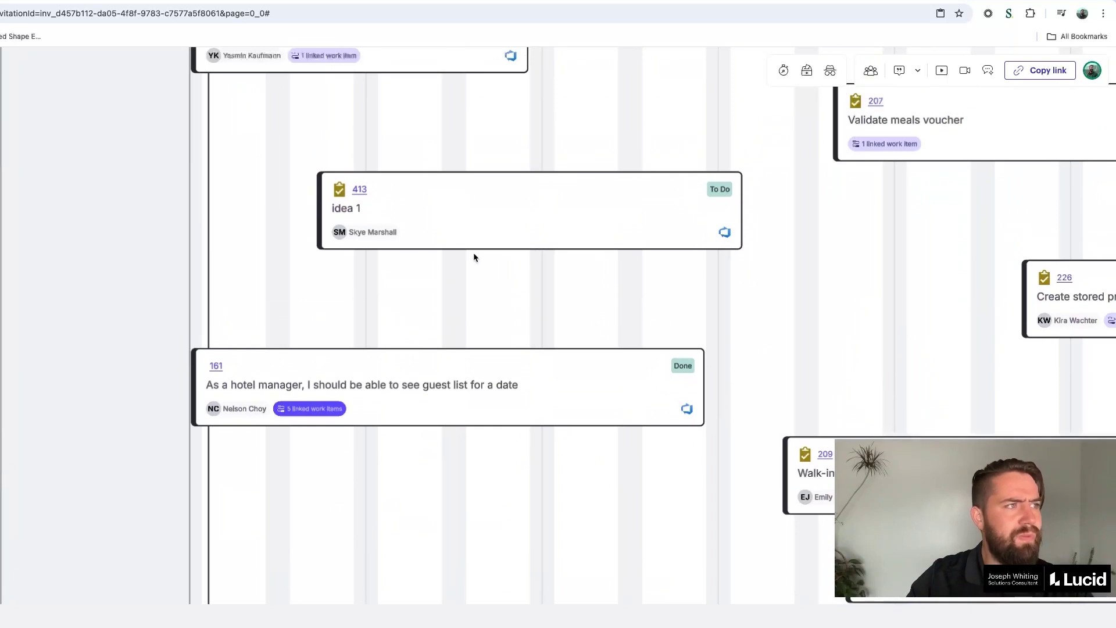
- Reassign card 413 'idea 1' by searching the new assignee's name and selecting them
{"action": "left_click", "coordinate": [474, 227]}
{"action": "left_click", "coordinate": [642, 293]}
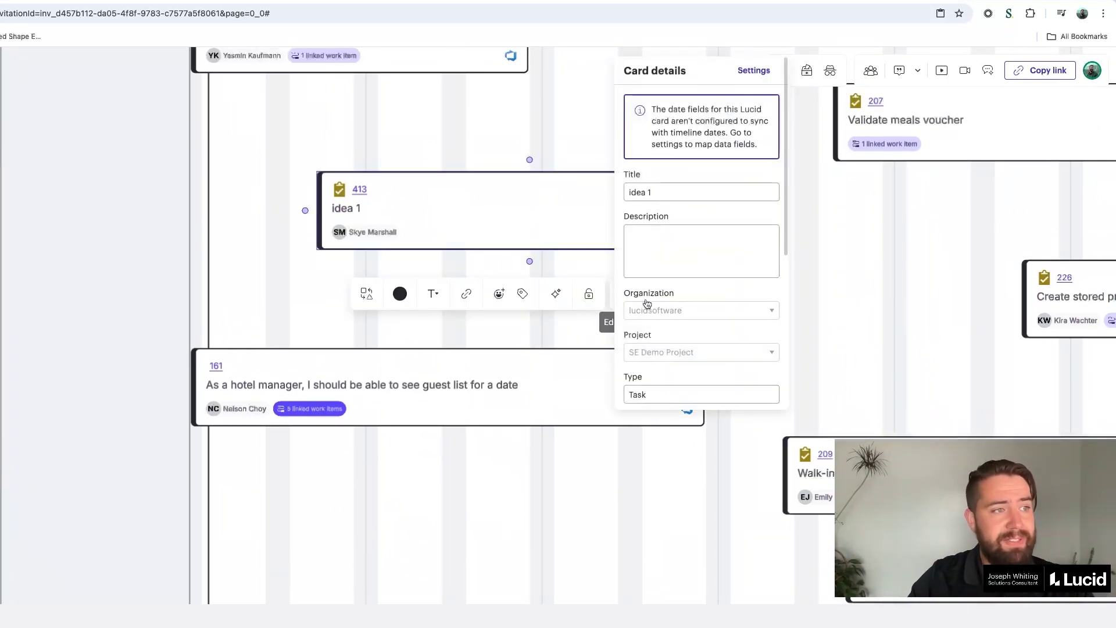
{"action": "scroll", "coordinate": [693, 344], "scroll_direction": "down", "scroll_amount": 5}
{"action": "left_click", "coordinate": [699, 287]}
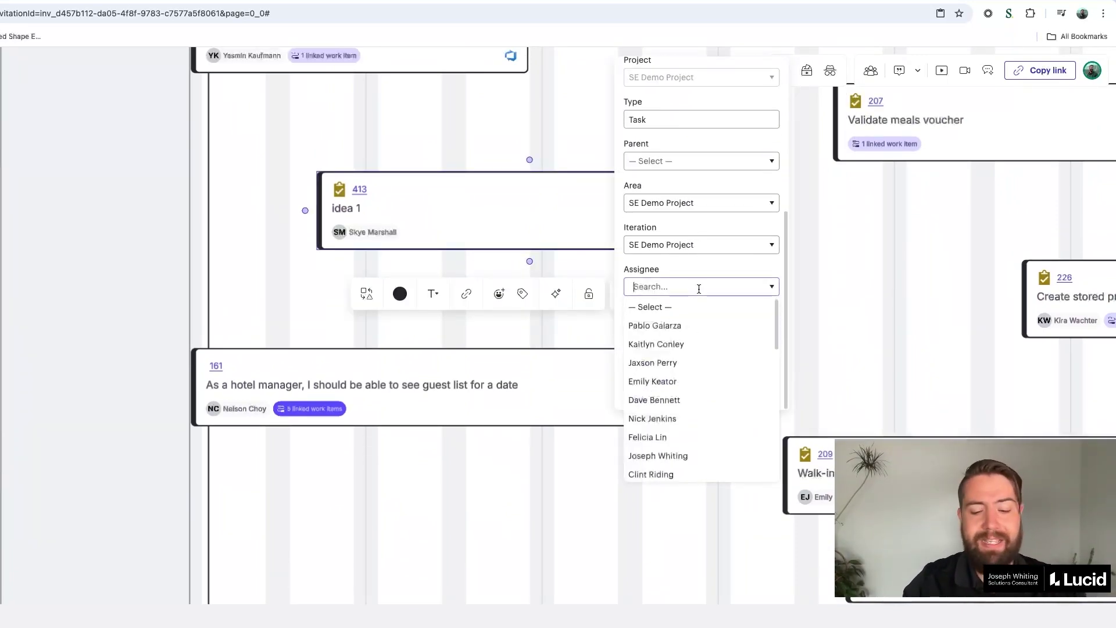
{"action": "type", "text": "joseph"}
{"action": "key", "text": "Down"}
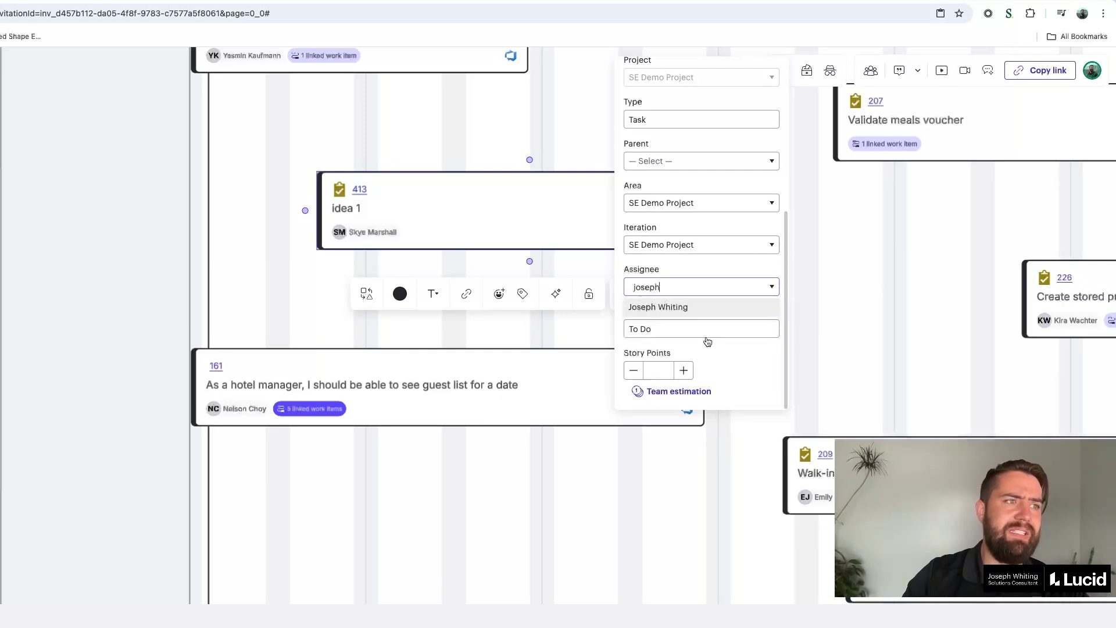
{"action": "key", "text": "Return"}
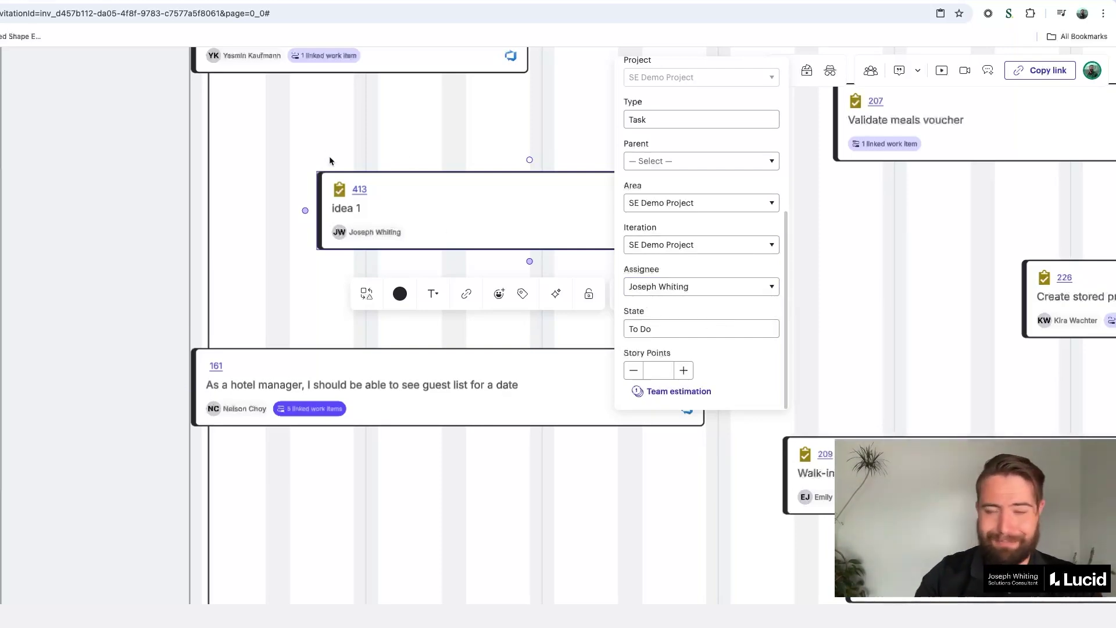
{"action": "scroll", "coordinate": [329, 160], "scroll_direction": "down", "scroll_amount": 5}
{"action": "left_click", "coordinate": [269, 365]}
{"action": "scroll", "coordinate": [270, 365], "scroll_direction": "up", "scroll_amount": 3}
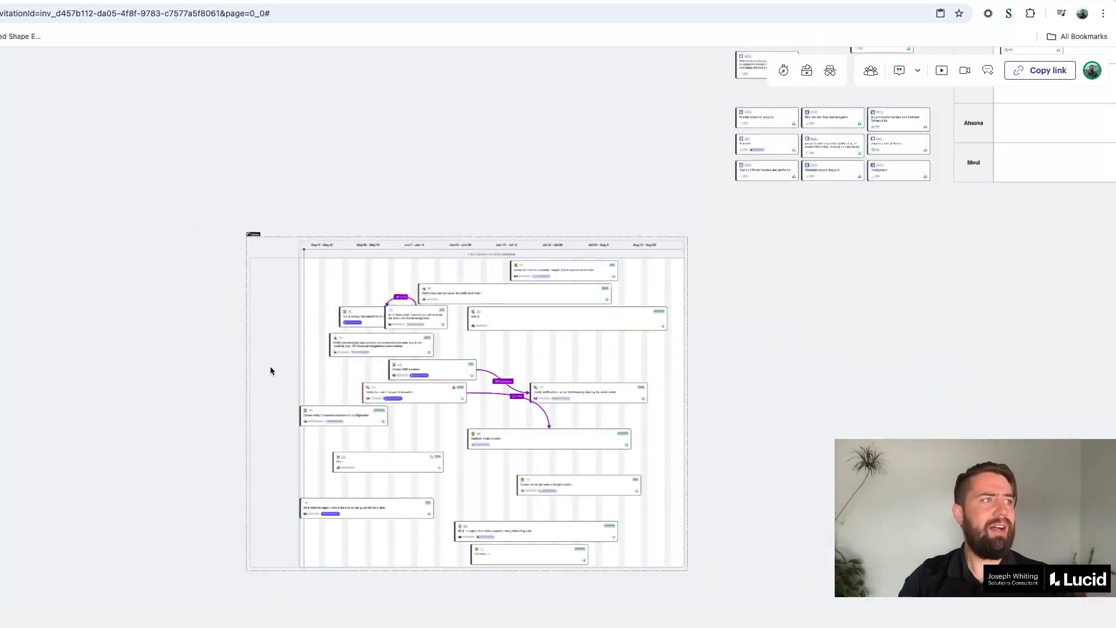
- Add an Ownership report to the timeline frame from its planning and tracking options
{"action": "left_click", "coordinate": [267, 246]}
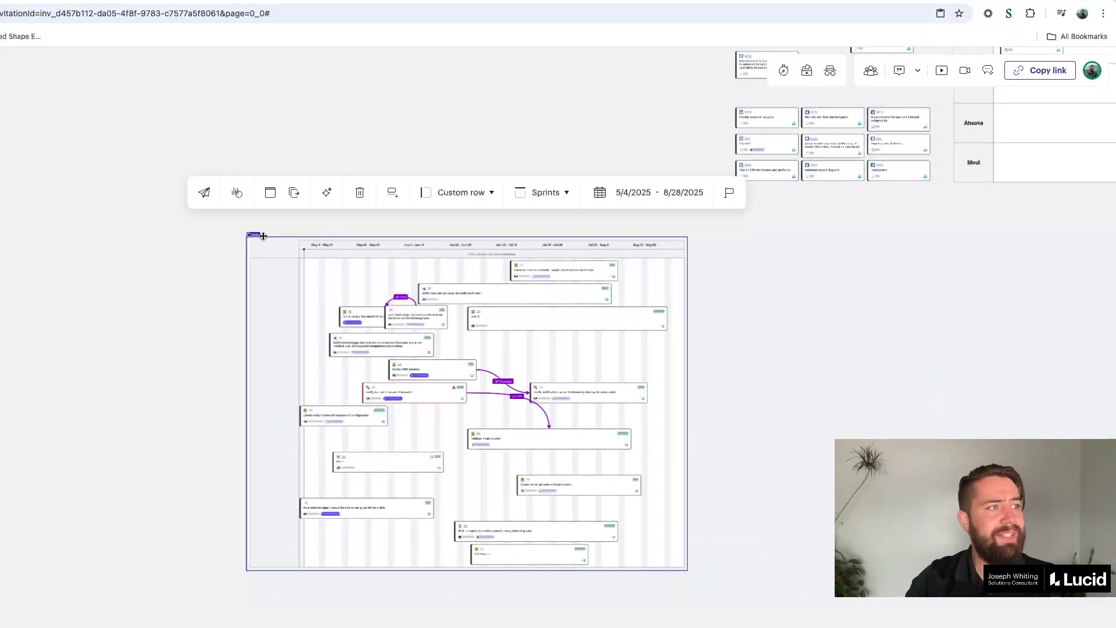
{"action": "left_click", "coordinate": [235, 198]}
{"action": "left_click", "coordinate": [233, 145]}
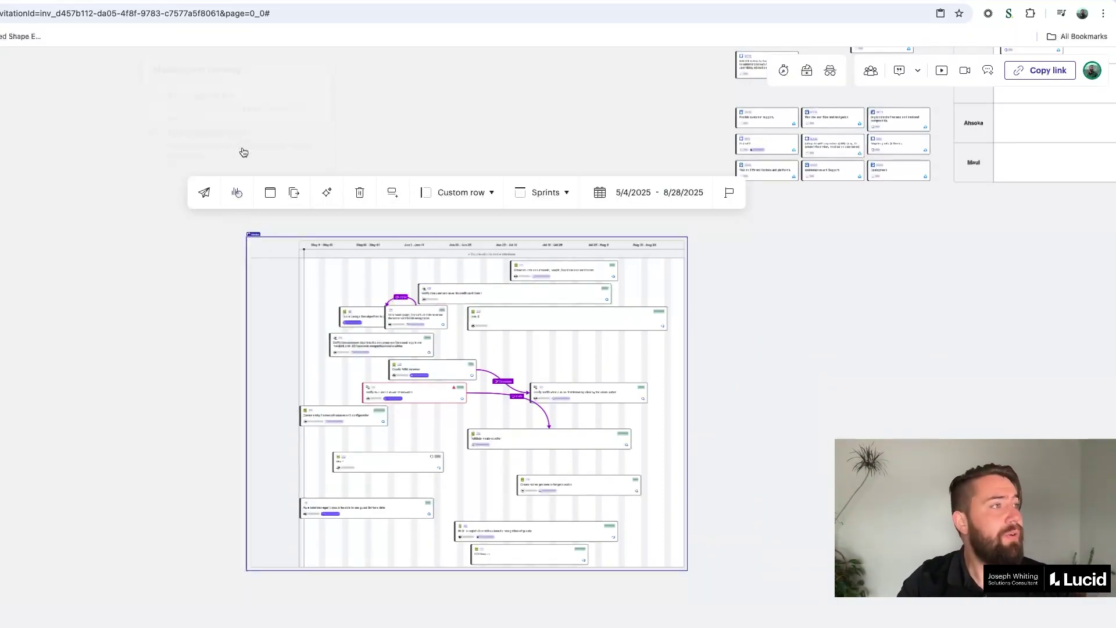
{"action": "scroll", "coordinate": [381, 281], "scroll_direction": "up", "scroll_amount": 5}
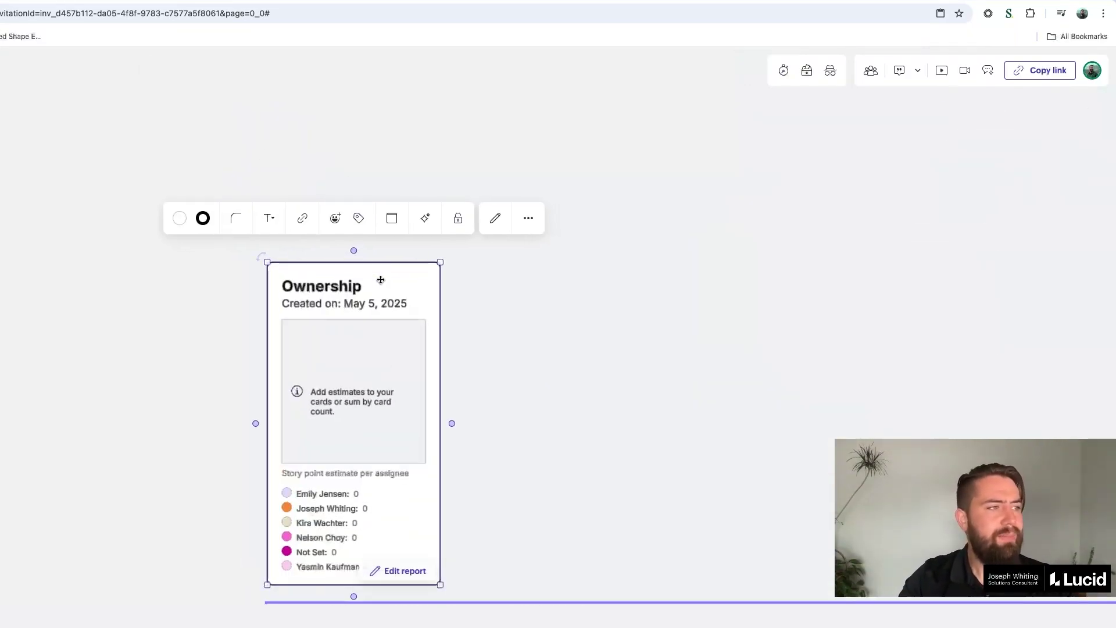
- Set the Ownership report's Sum by to Card count, giving a pie chart of cards per assignee
{"action": "left_click", "coordinate": [406, 570]}
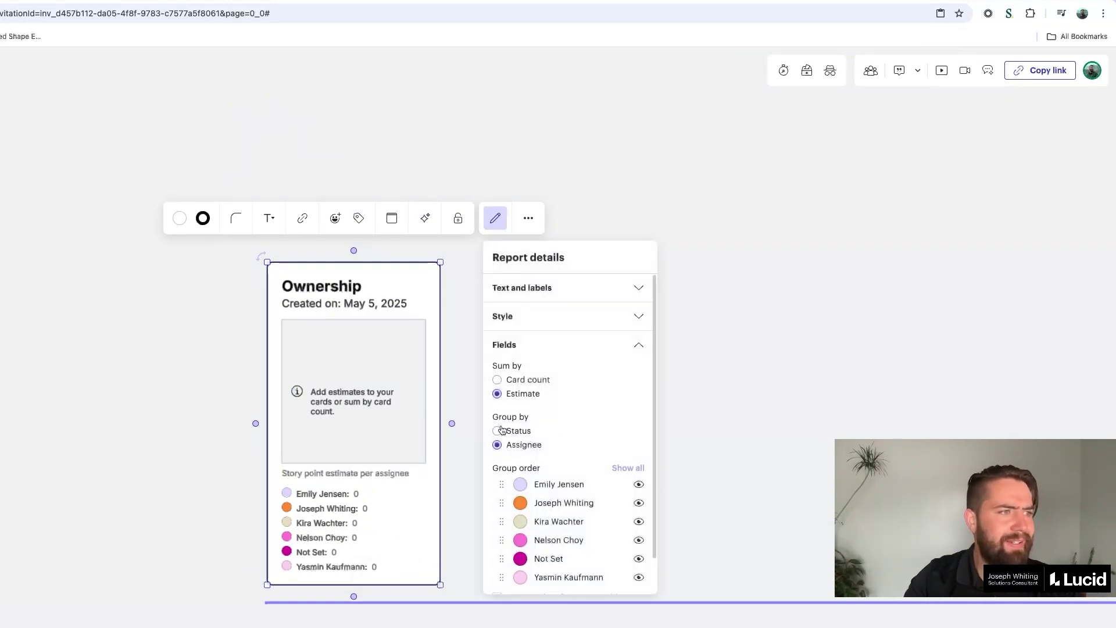
{"action": "left_click", "coordinate": [497, 379]}
{"action": "left_click", "coordinate": [765, 564]}
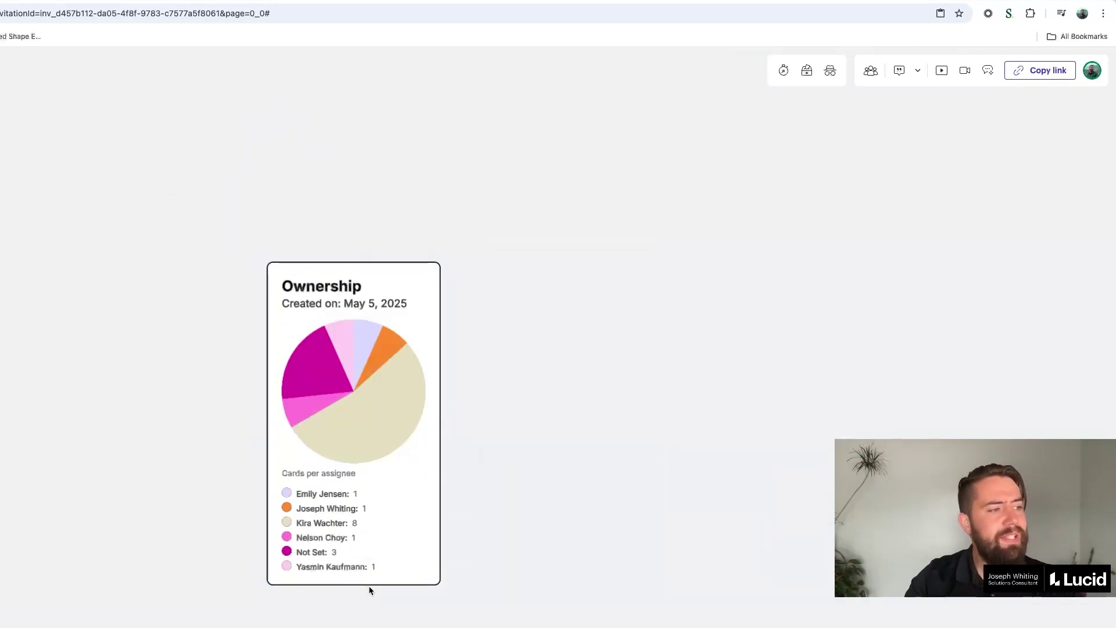
{"action": "left_click", "coordinate": [368, 474]}
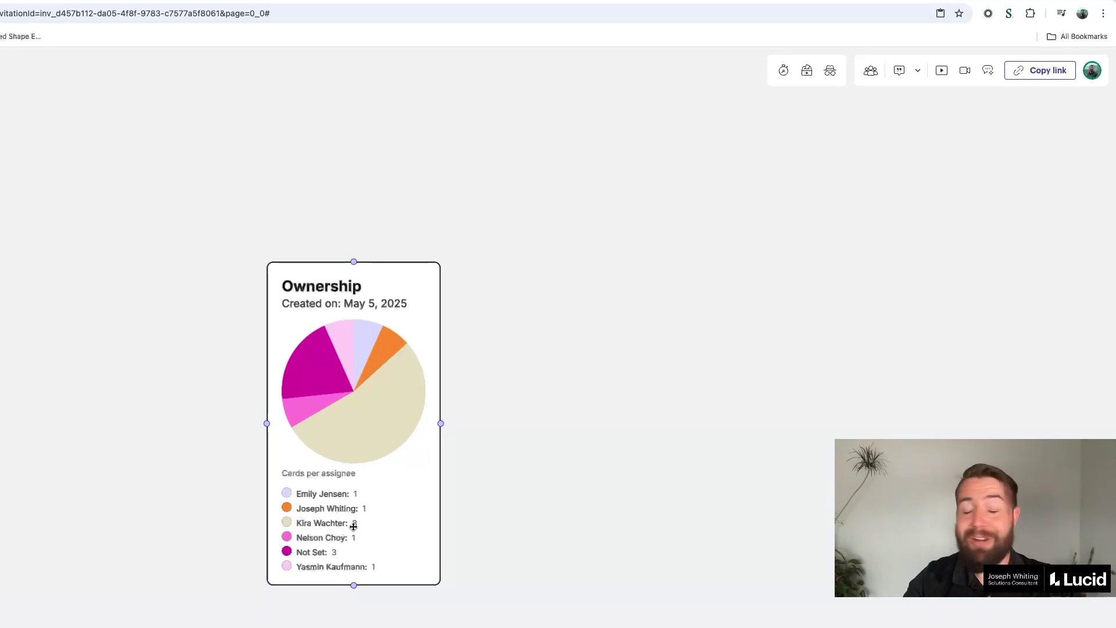
{"action": "left_click", "coordinate": [467, 372]}
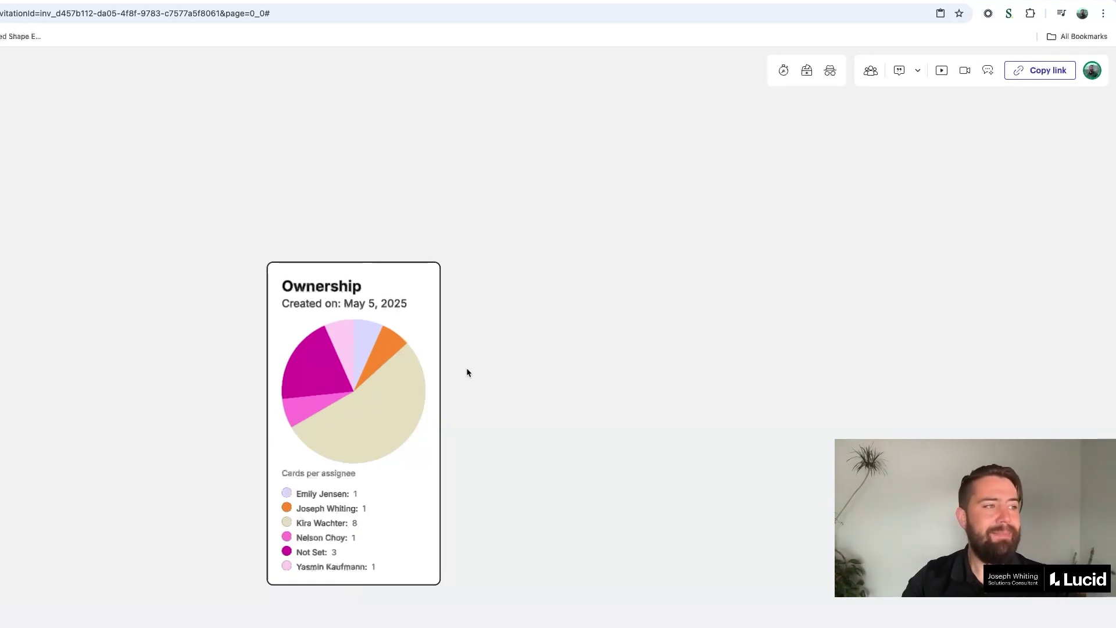
{"action": "scroll", "coordinate": [559, 368], "scroll_direction": "down", "scroll_amount": 10}
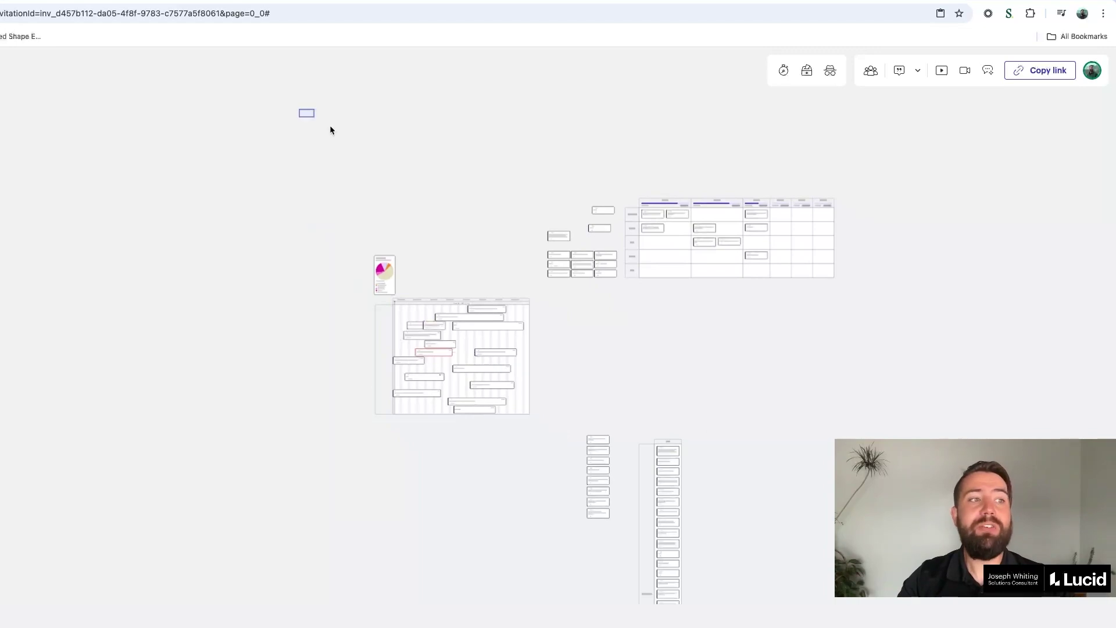
{"action": "left_click_drag", "start_coordinate": [330, 131], "coordinate": [315, 338]}
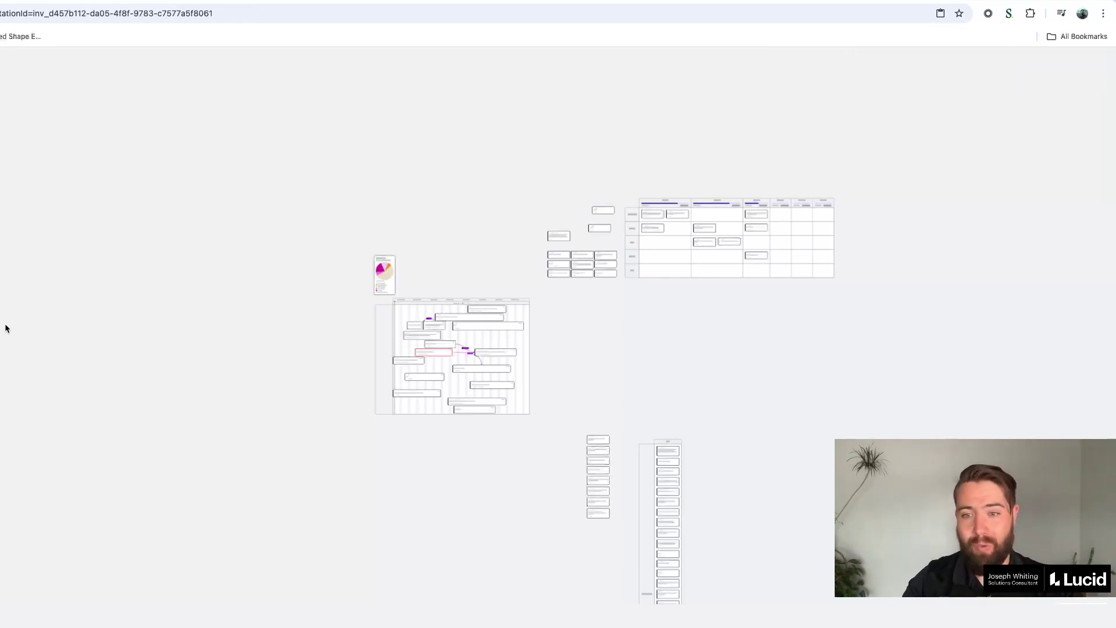
{"action": "key", "text": "Right"}
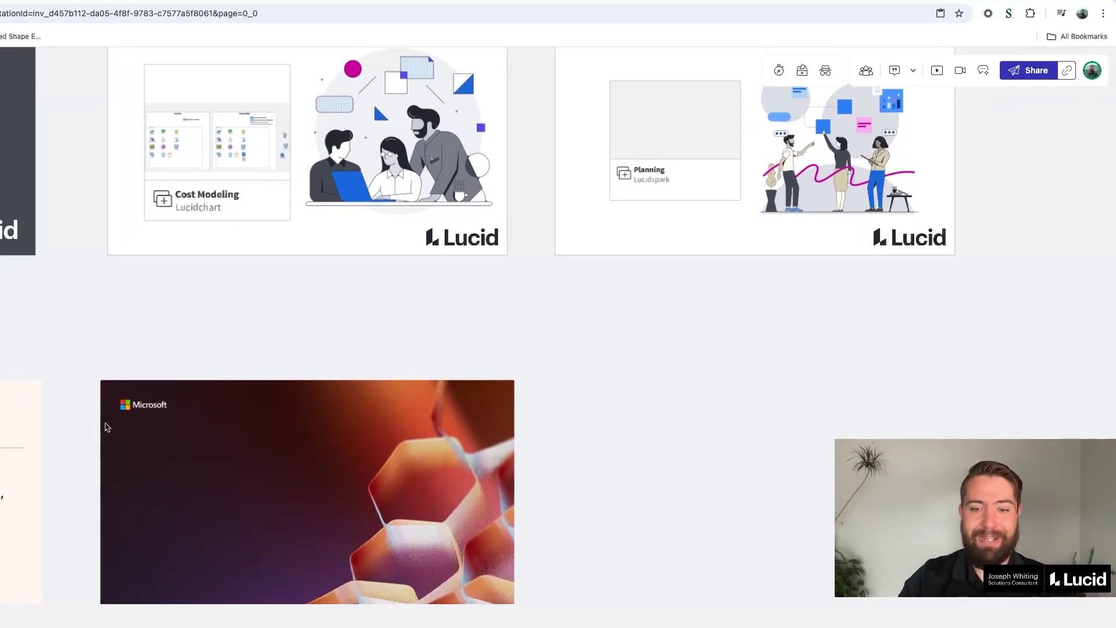
- Advance the presentation to the Thank you! slide, then on to the closing Microsoft title slide
{"action": "key", "text": "Right"}
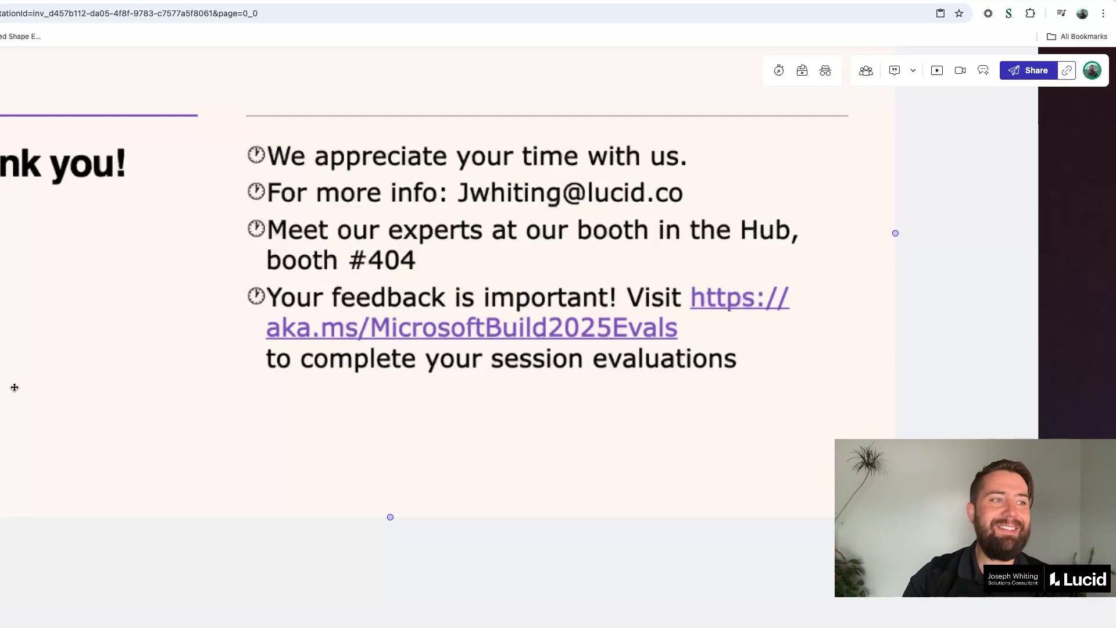
{"action": "key", "text": "Right"}
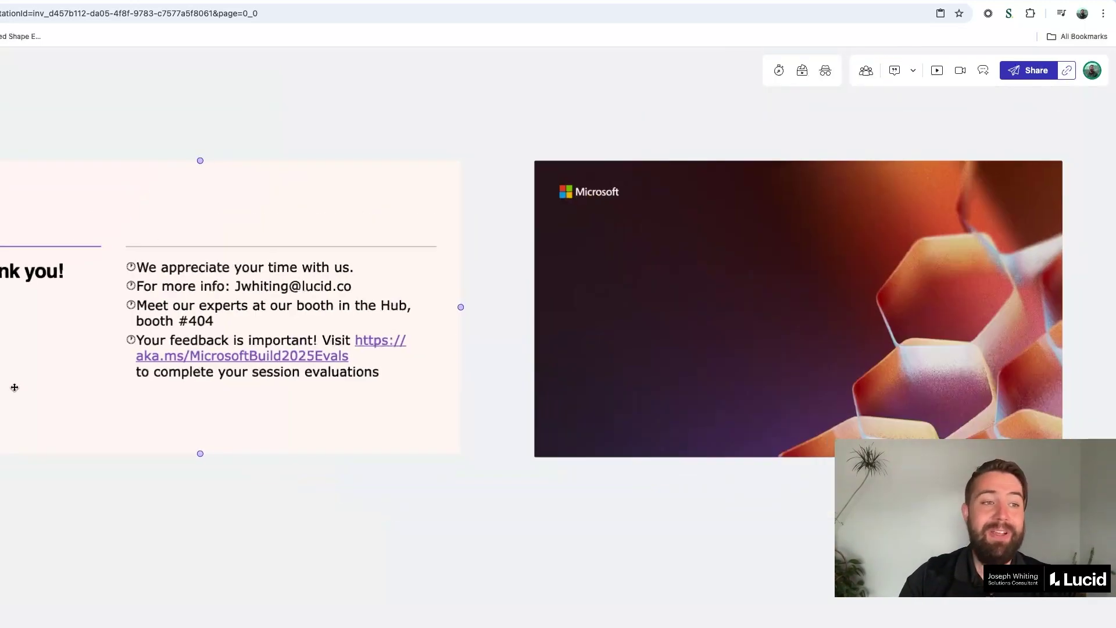